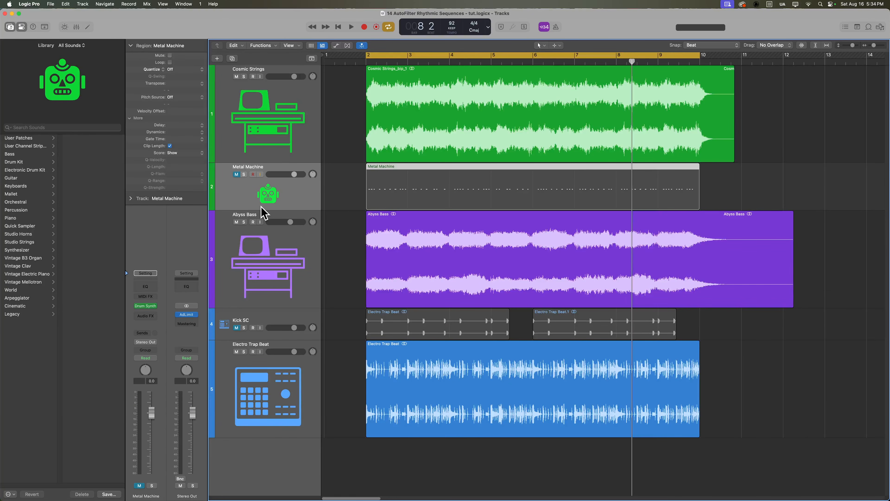
# Step: Unmute and solo the Metal Machine track, view its Drum Synth, and audition its rhythmic part
pyautogui.click(236, 174)
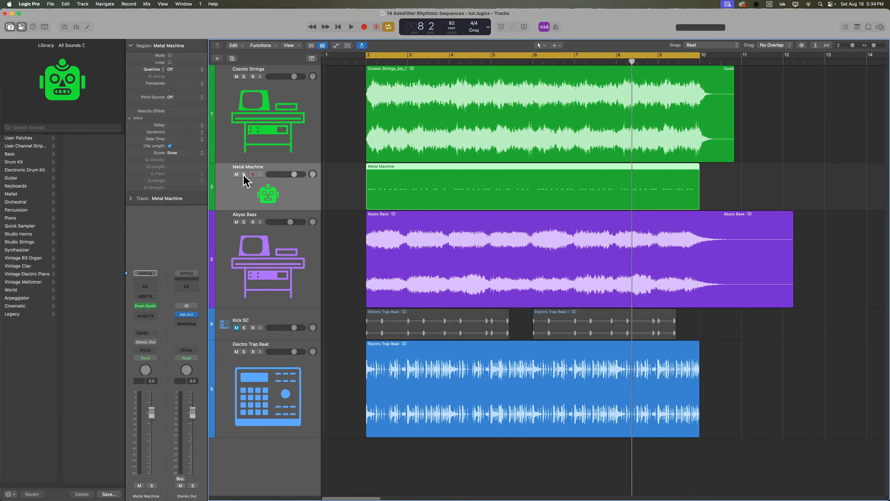
pyautogui.click(243, 175)
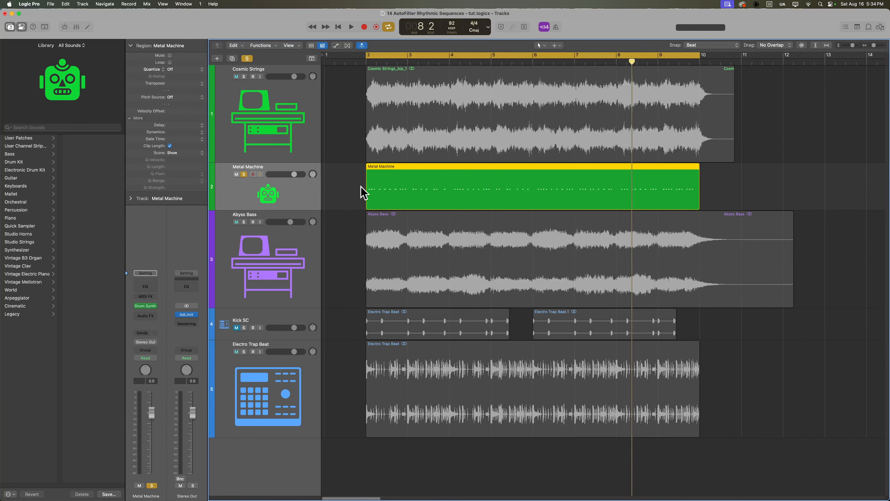
pyautogui.click(146, 306)
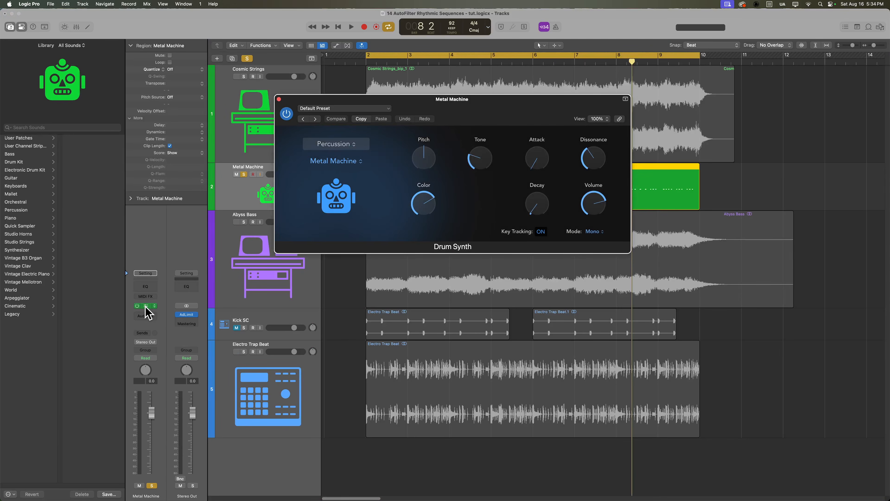
pyautogui.click(145, 307)
pyautogui.press('space')
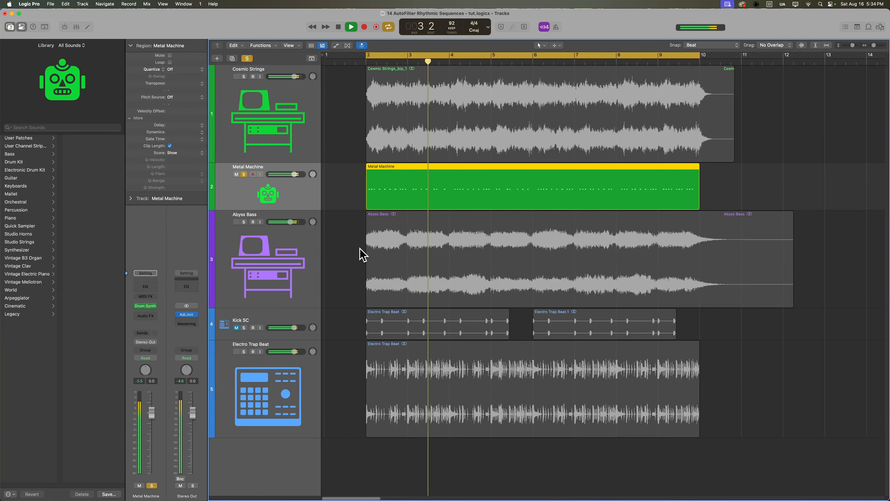
pyautogui.press('space')
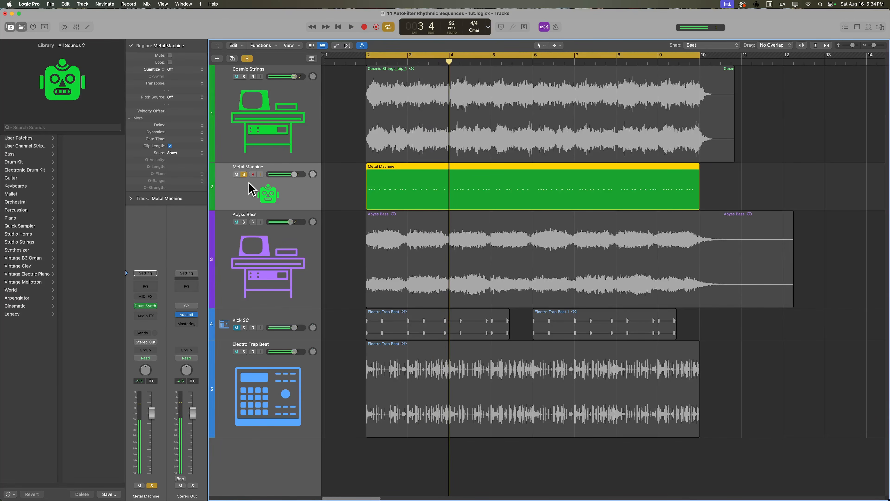
# Step: Unsolo and mute the Metal Machine track, and mute Abyss Bass and Electro Trap Beat as well
pyautogui.click(244, 174)
pyautogui.click(236, 175)
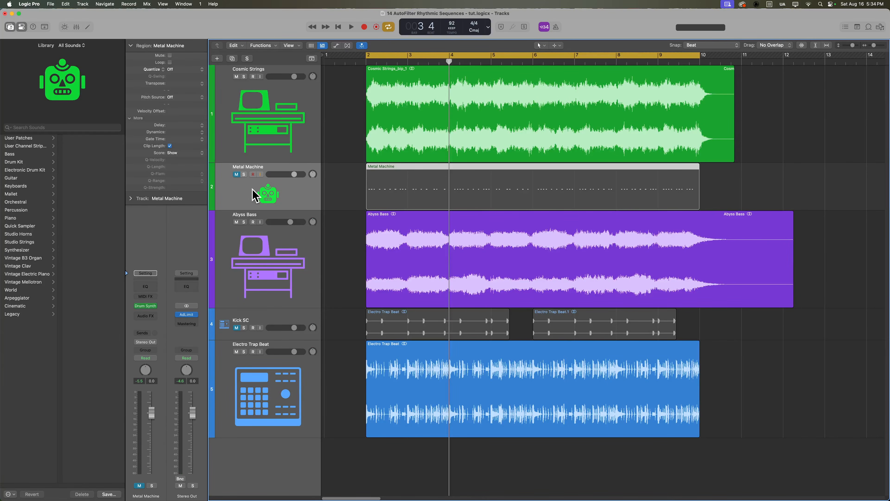
pyautogui.click(236, 221)
pyautogui.click(236, 352)
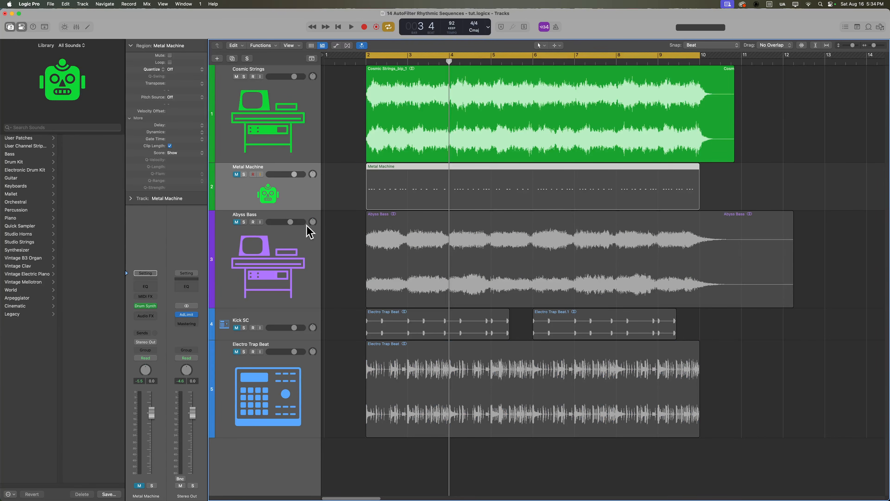
# Step: Insert an AutoFilter above the ChromaVerb on the Cosmic Strings track and shift its window clear of the track headers
pyautogui.click(272, 121)
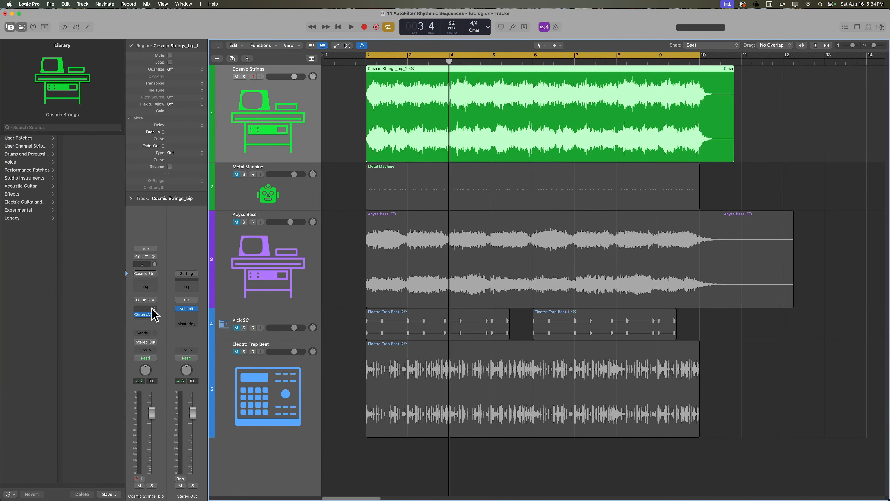
pyautogui.click(145, 315)
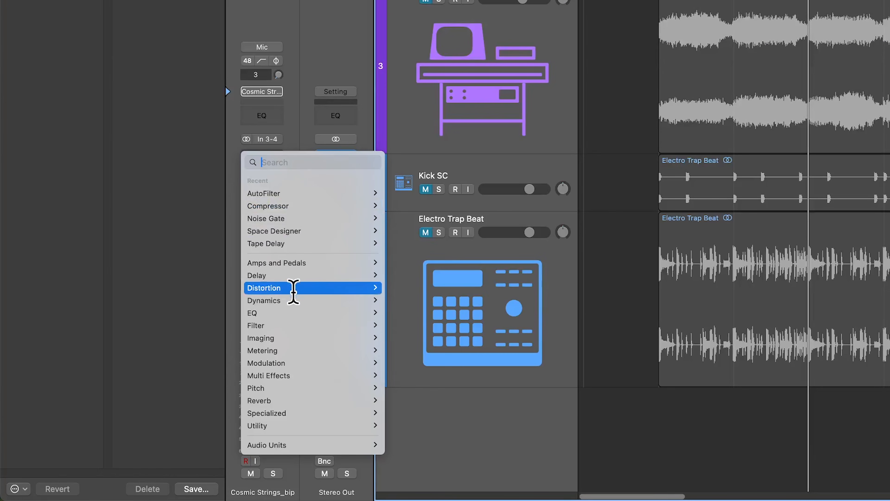
pyautogui.moveTo(166, 399)
pyautogui.moveTo(299, 324)
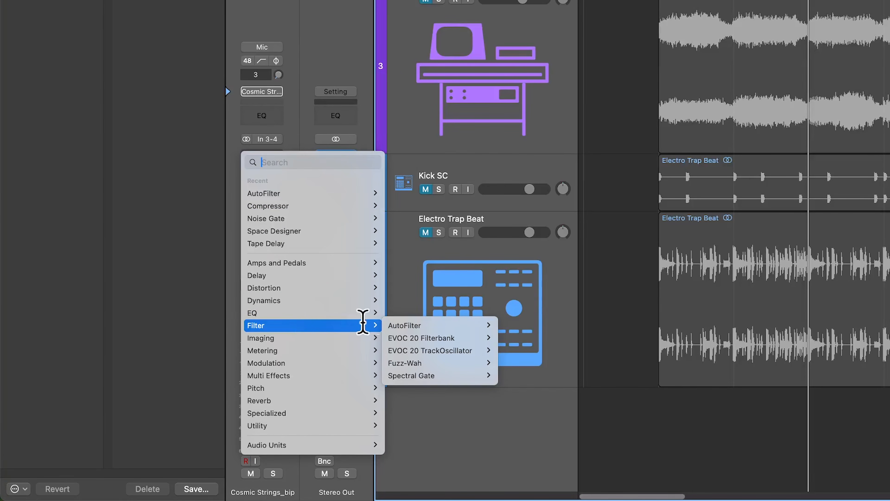
pyautogui.moveTo(415, 324)
pyautogui.click(510, 325)
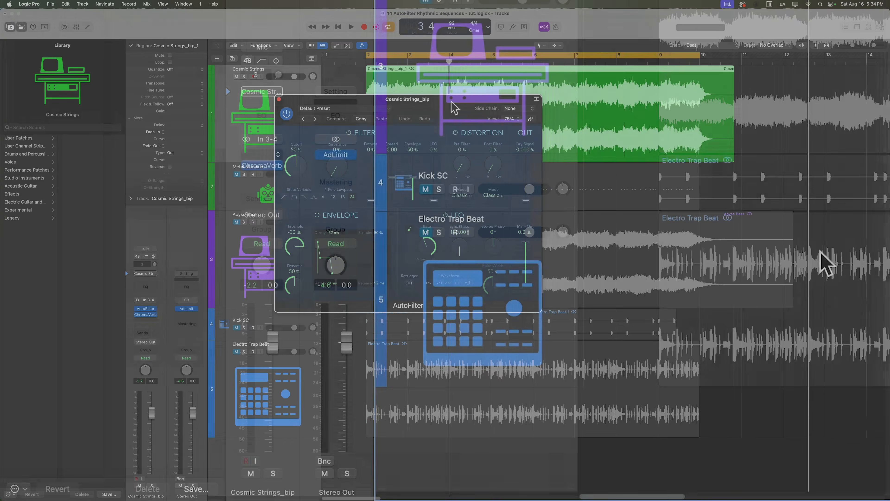
pyautogui.moveTo(506, 115); pyautogui.dragTo(634, 144)
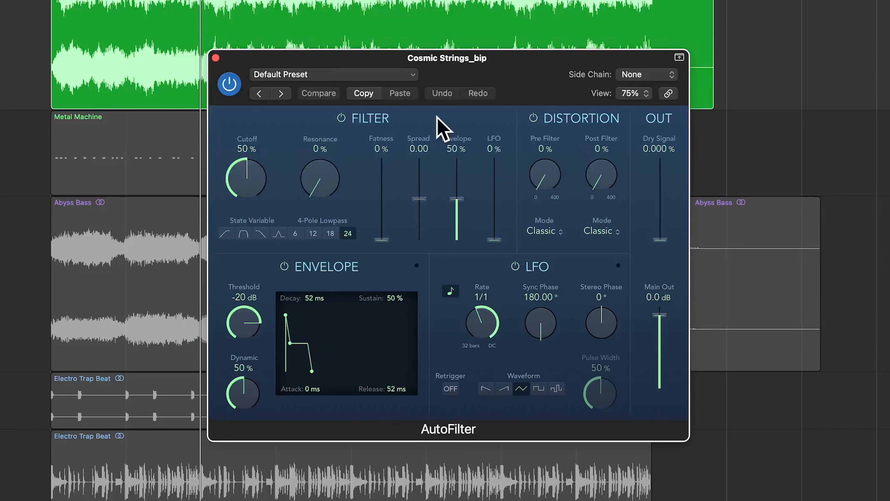
# Step: Turn off the Distortion, LFO and Envelope sections of the AutoFilter
pyautogui.click(533, 117)
pyautogui.click(515, 265)
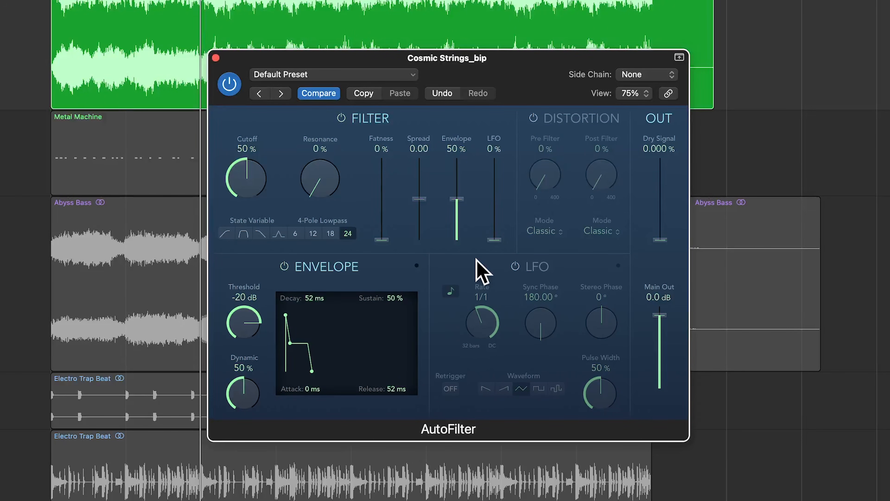
pyautogui.moveTo(668, 242)
pyautogui.mouseDown()
pyautogui.moveTo(672, 157)
pyautogui.moveTo(677, 251)
pyautogui.moveTo(675, 177)
pyautogui.moveTo(674, 238)
pyautogui.mouseUp()
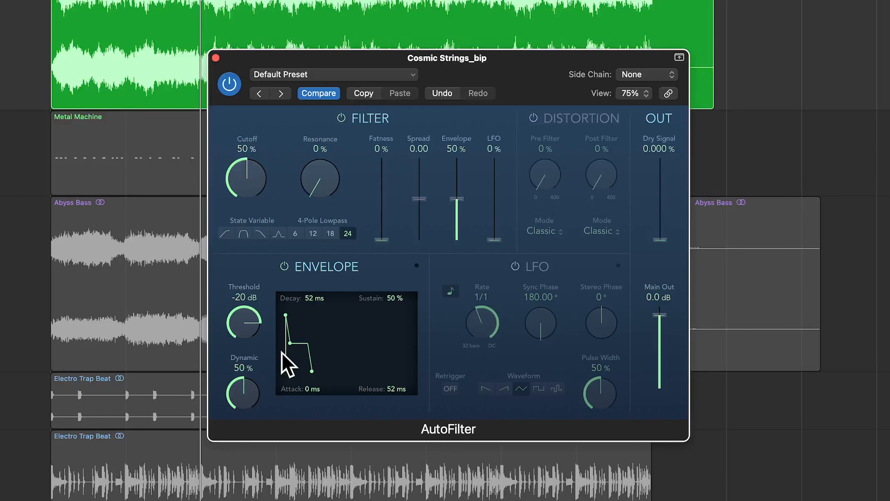
pyautogui.click(284, 266)
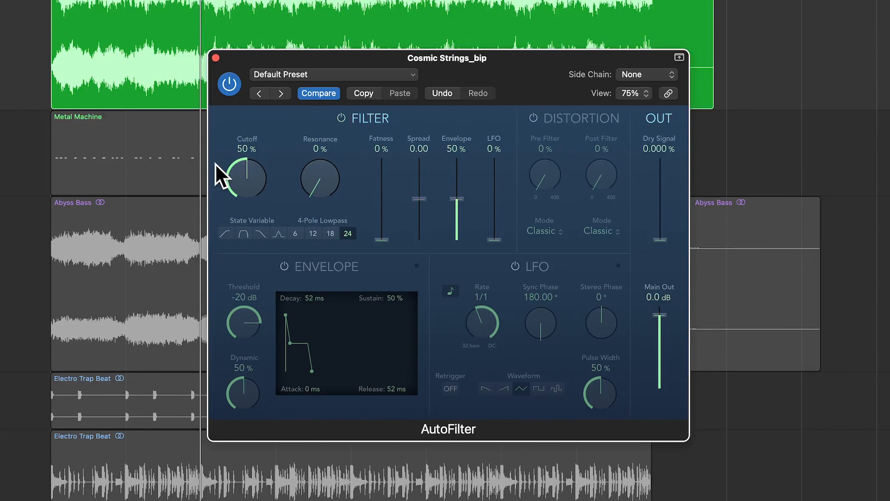
# Step: Step through the state-variable filter types and choose the low-pass
pyautogui.click(244, 234)
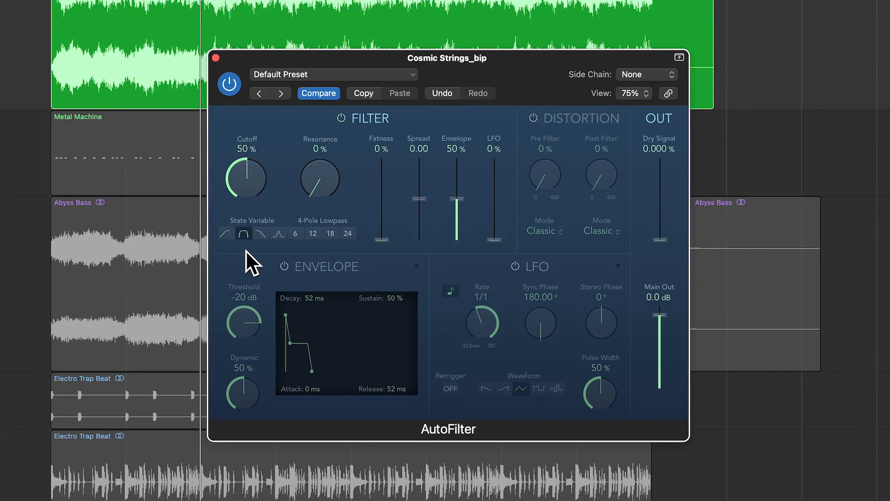
pyautogui.click(260, 234)
pyautogui.click(279, 233)
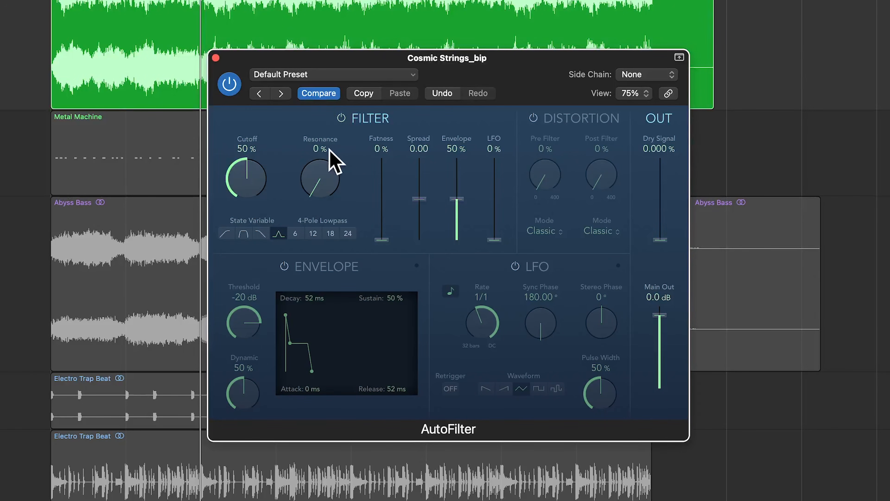
pyautogui.click(261, 234)
# Step: Sweep the filter's cutoff and resonance during playback, settling on 60 % cutoff and 14 % resonance
pyautogui.press('space')
pyautogui.moveTo(249, 185); pyautogui.dragTo(278, 199)
pyautogui.moveTo(319, 179); pyautogui.dragTo(333, 157)
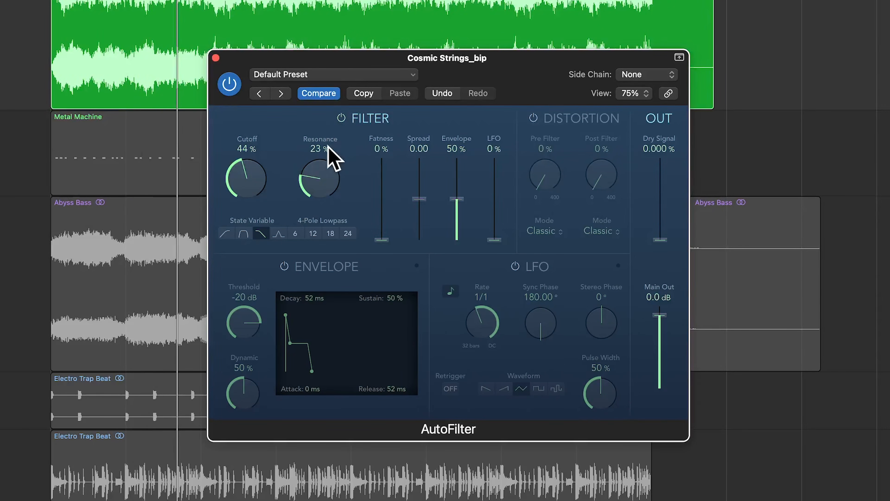
pyautogui.moveTo(252, 184); pyautogui.dragTo(274, 115)
pyautogui.moveTo(267, 162); pyautogui.dragTo(266, 230)
pyautogui.moveTo(316, 199); pyautogui.dragTo(326, 224)
pyautogui.moveTo(264, 193); pyautogui.dragTo(241, 155)
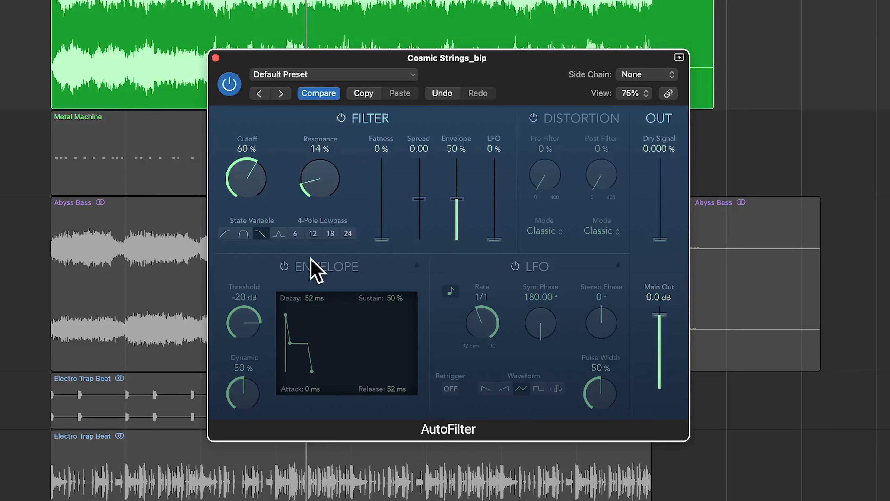
# Step: Turn the AutoFilter's Envelope section back on and set the side chain source to Metal Machine (Inst 1)
pyautogui.click(631, 76)
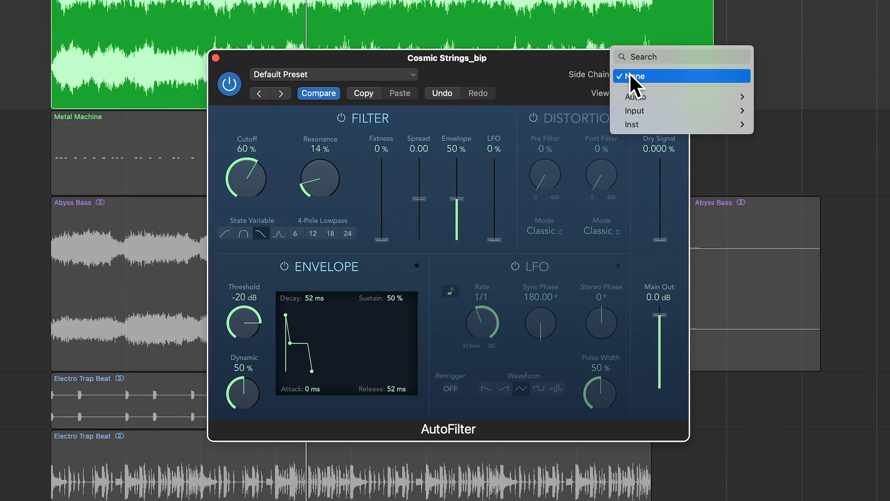
pyautogui.moveTo(683, 126)
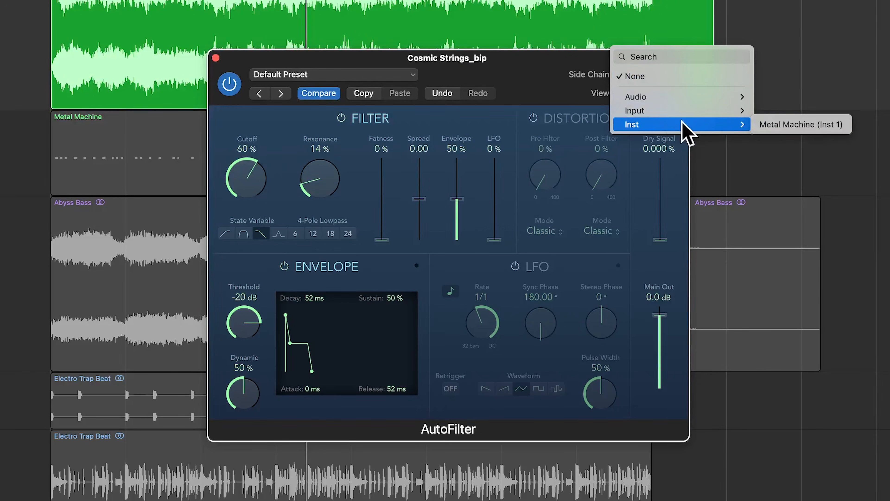
pyautogui.click(772, 129)
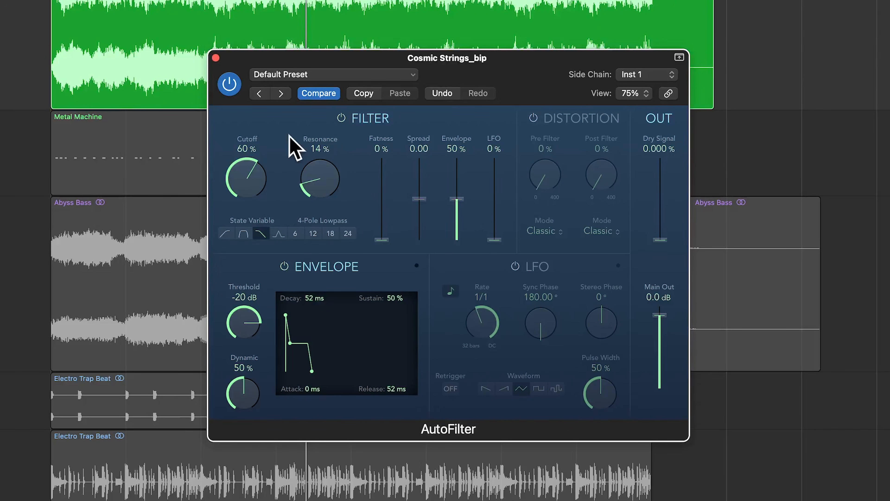
# Step: Lower the filter cutoff to 0 % and raise the filter's Envelope amount to 100 %, auditioning the side-chained strings
pyautogui.press('space')
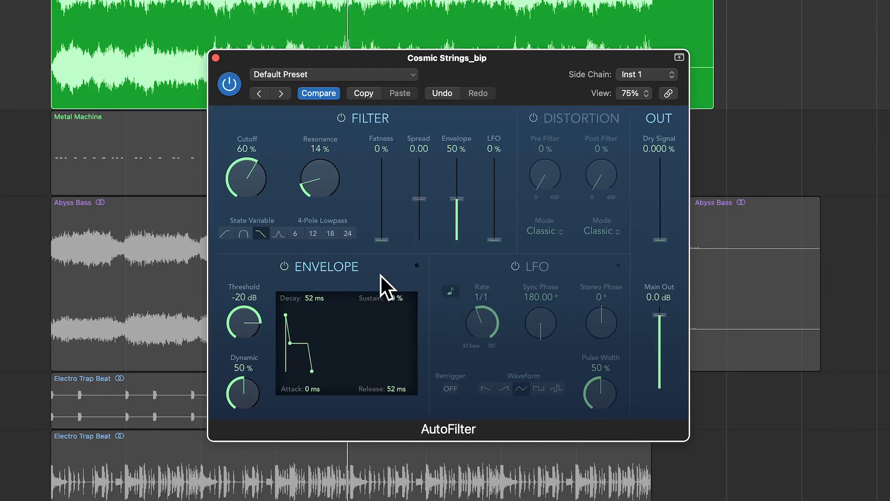
pyautogui.moveTo(238, 175); pyautogui.dragTo(247, 337)
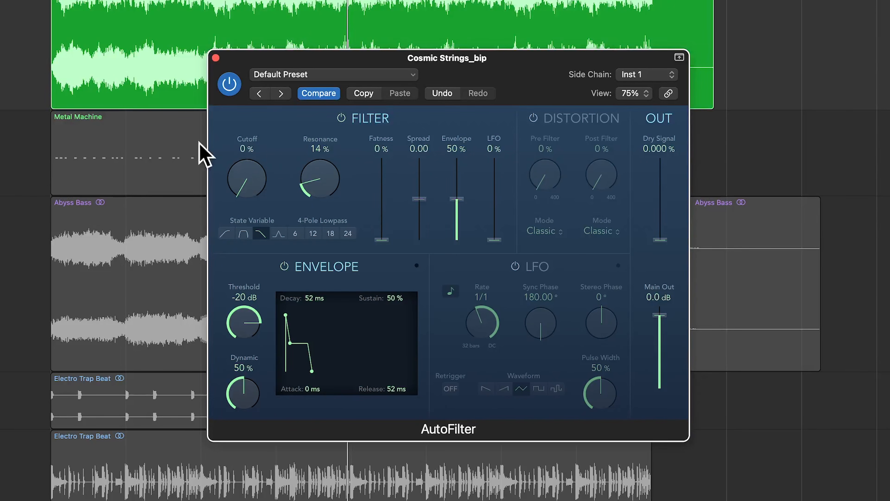
pyautogui.press('space')
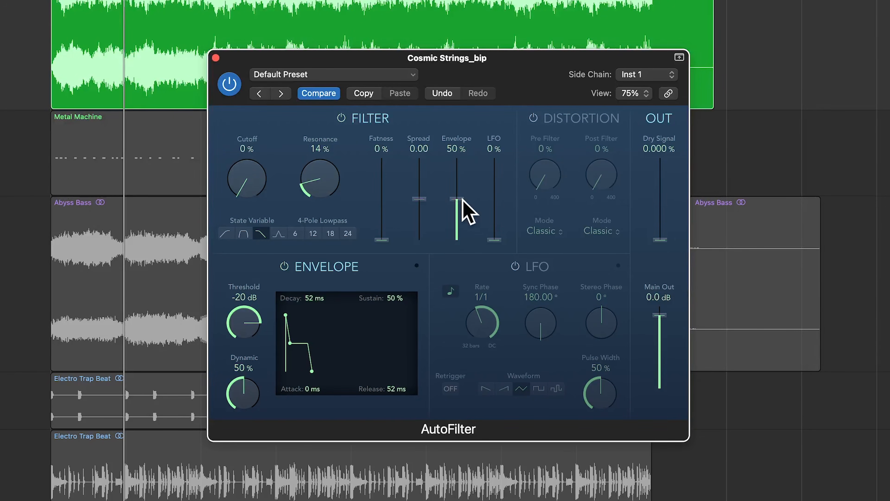
pyautogui.moveTo(468, 210); pyautogui.dragTo(469, 146)
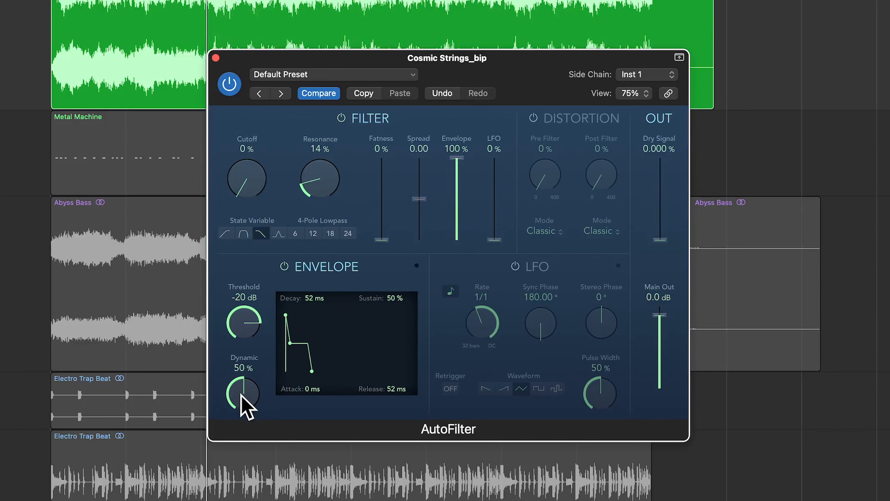
# Step: Set the envelope's Dynamic to 16 % and shape it with a 136 ms decay and 44 % sustain
pyautogui.moveTo(245, 395); pyautogui.dragTo(273, 455)
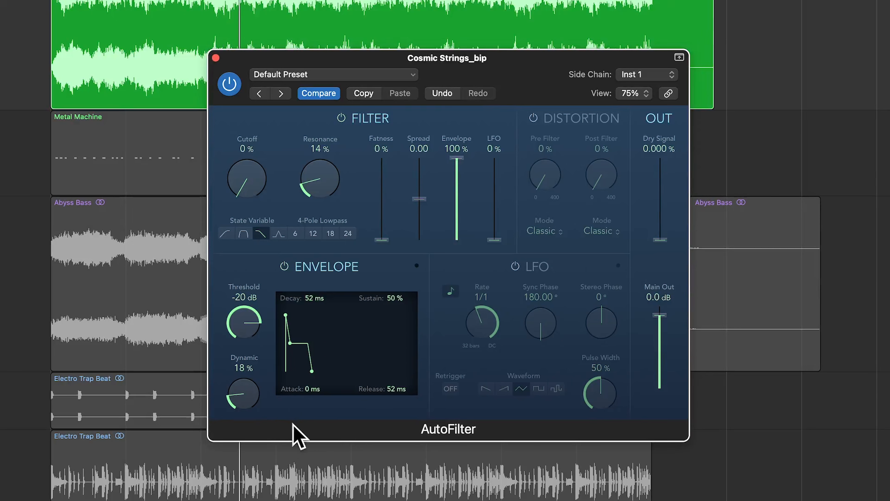
pyautogui.moveTo(247, 395); pyautogui.dragTo(248, 396)
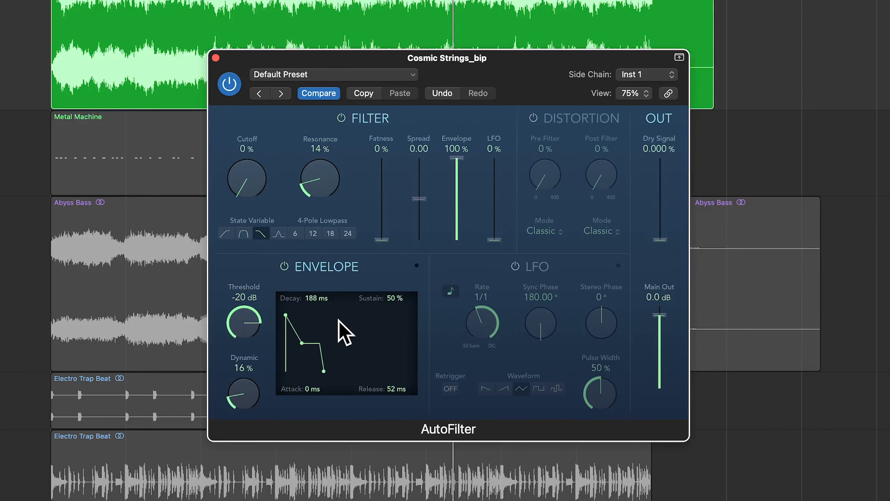
pyautogui.moveTo(302, 343)
pyautogui.mouseDown()
pyautogui.moveTo(309, 344)
pyautogui.moveTo(297, 346)
pyautogui.mouseUp()
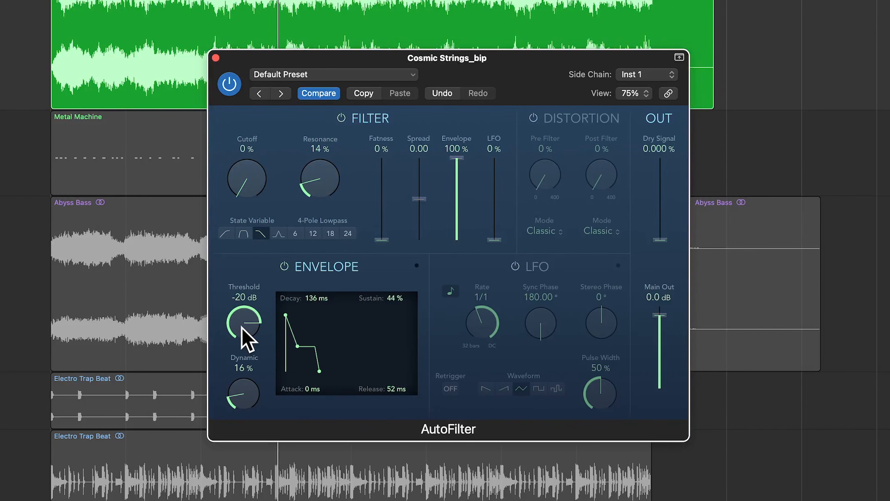
# Step: Try lower and higher envelope thresholds, then set the threshold to -28 dB
pyautogui.moveTo(242, 317); pyautogui.dragTo(239, 369)
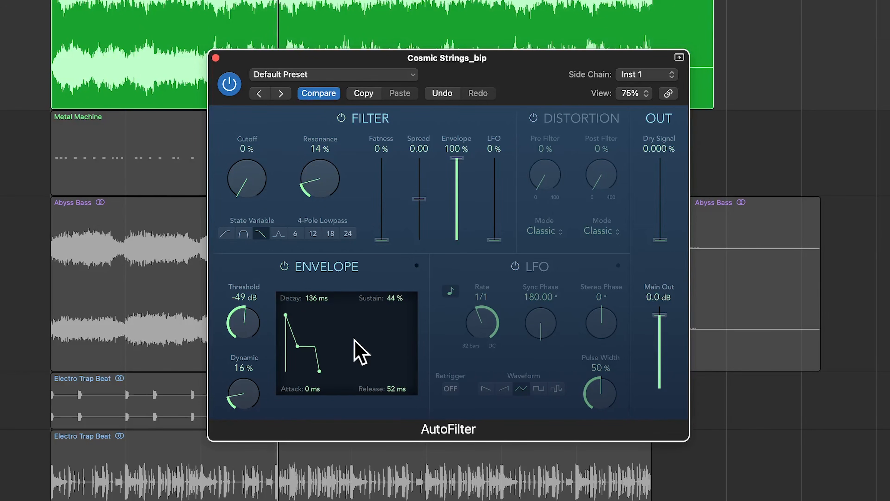
pyautogui.moveTo(247, 324); pyautogui.dragTo(261, 263)
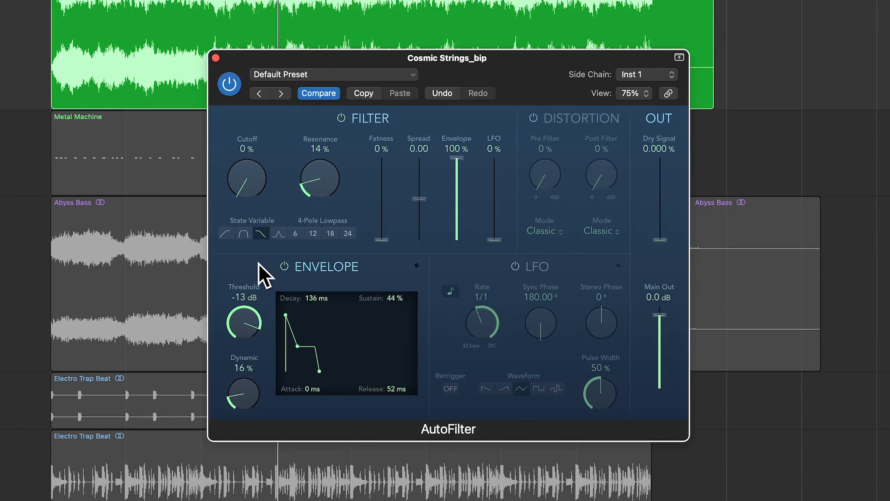
pyautogui.moveTo(248, 311); pyautogui.dragTo(278, 354)
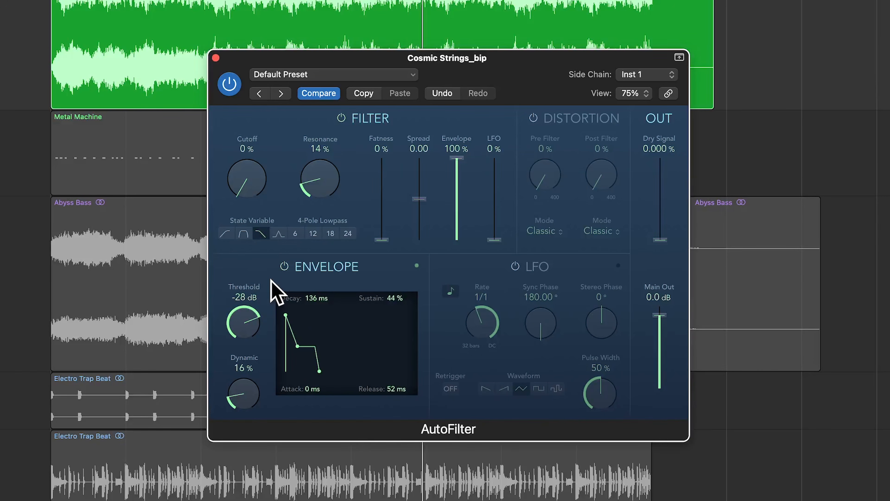
# Step: Raise the filter's Spread to 0.46 and its Fatness to 28 %
pyautogui.moveTo(428, 195); pyautogui.dragTo(443, 177)
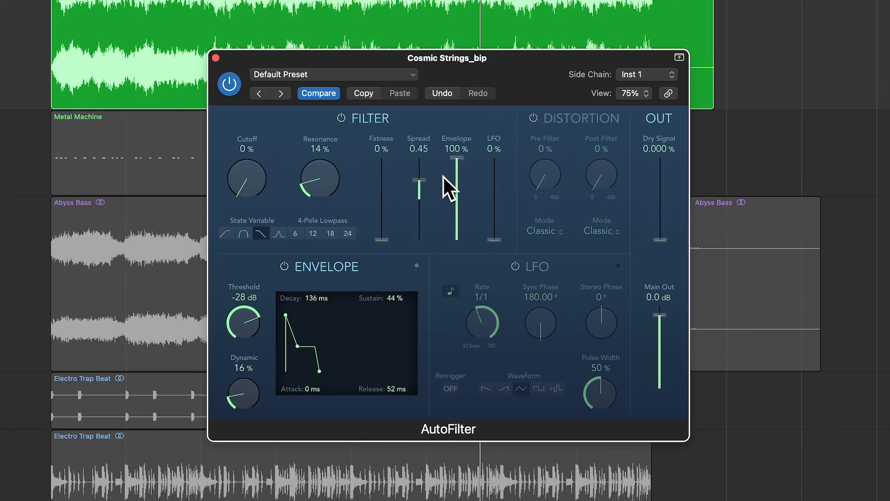
pyautogui.moveTo(382, 239); pyautogui.dragTo(394, 216)
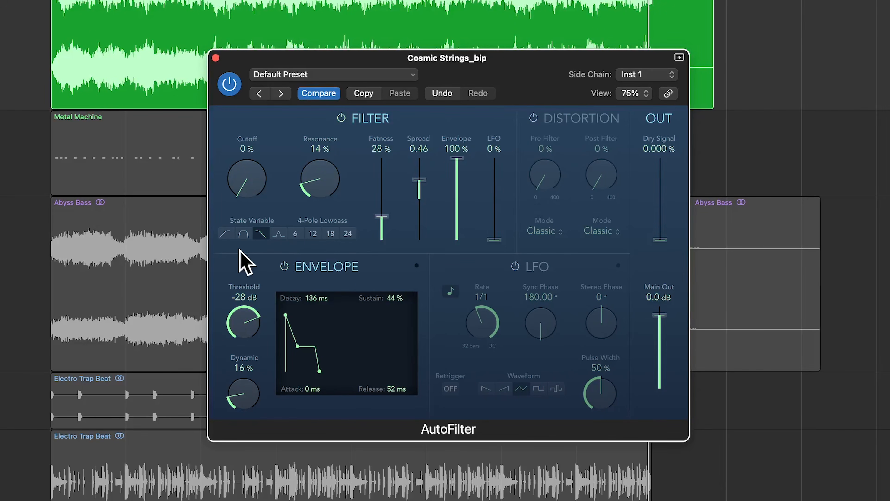
# Step: Audition the bandpass, highpass and peak filter types, trying cutoff values such as 13 % and 35 %
pyautogui.moveTo(252, 211); pyautogui.dragTo(284, 145)
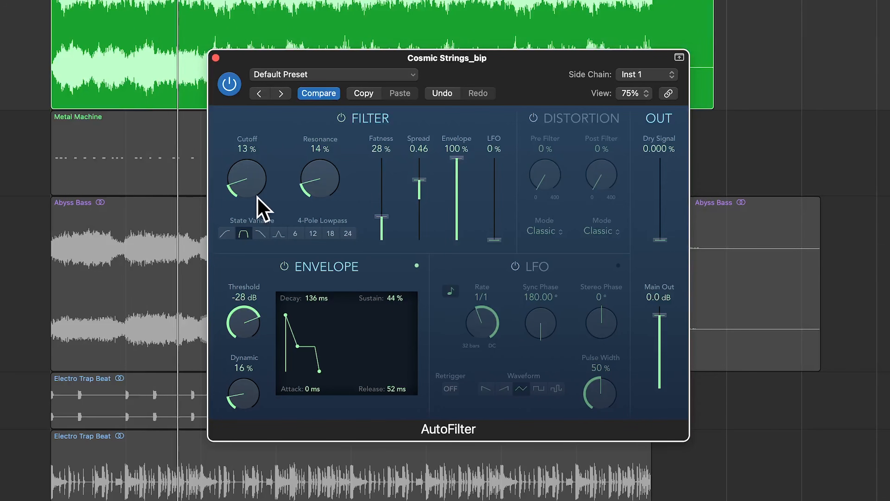
pyautogui.click(225, 233)
pyautogui.moveTo(241, 199); pyautogui.dragTo(312, 154)
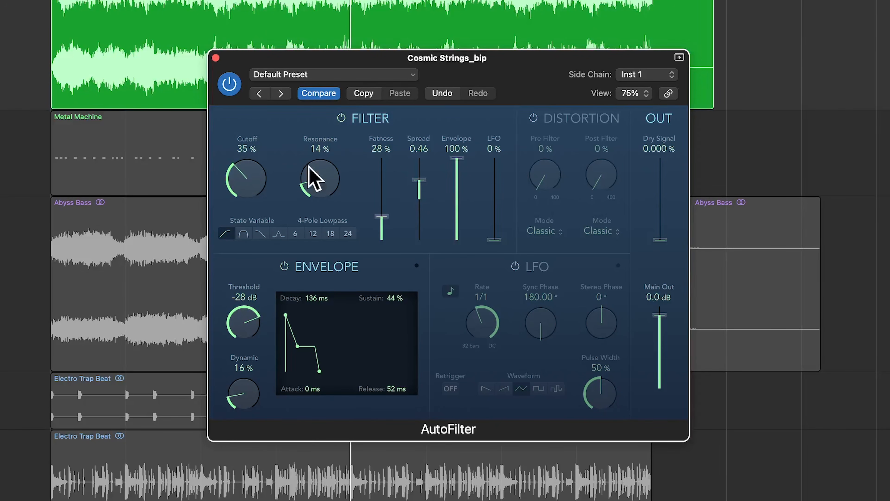
pyautogui.click(278, 229)
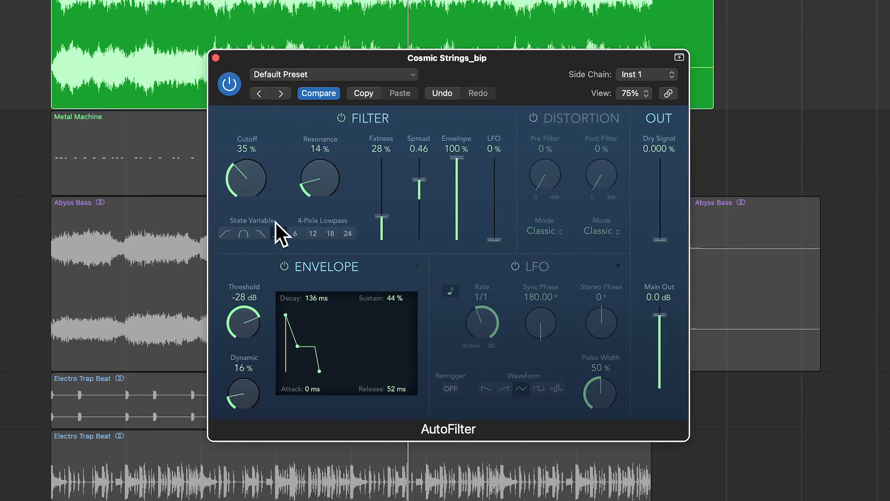
pyautogui.moveTo(246, 175); pyautogui.dragTo(286, 225)
# Step: Compare the 6, 12, 18 and 24 dB slopes of the 4-pole lowpass filter with a raised cutoff
pyautogui.click(296, 235)
pyautogui.moveTo(253, 183); pyautogui.dragTo(259, 159)
pyautogui.click(317, 236)
pyautogui.moveTo(270, 197); pyautogui.dragTo(259, 172)
pyautogui.click(330, 233)
pyautogui.click(347, 233)
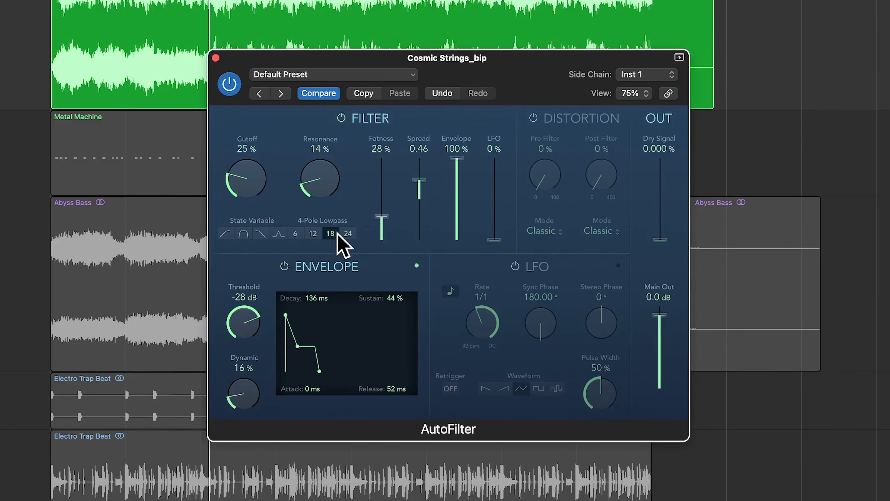
# Step: Return the cutoff to 0 %, compare the lowpass types again and choose the 6 dB lowpass
pyautogui.click(260, 233)
pyautogui.moveTo(258, 199); pyautogui.dragTo(268, 235)
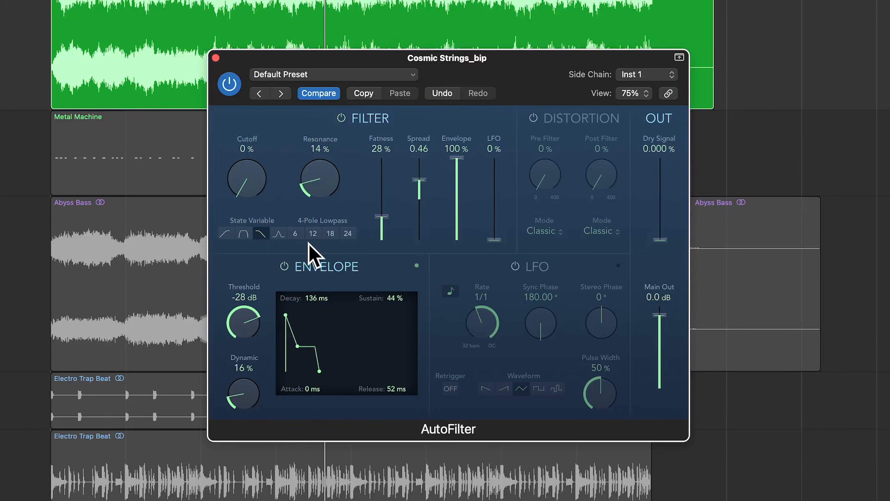
pyautogui.click(331, 234)
pyautogui.click(313, 234)
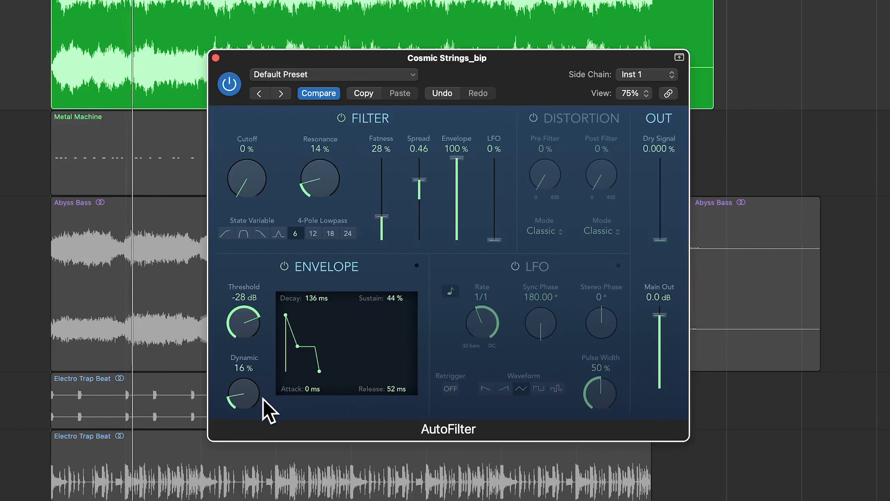
# Step: Refine the filter to 7 % resonance and 25 % fatness, and the envelope to -27 dB threshold and 23 % Dynamic
pyautogui.moveTo(322, 189); pyautogui.dragTo(381, 217)
pyautogui.moveTo(248, 330); pyautogui.dragTo(275, 315)
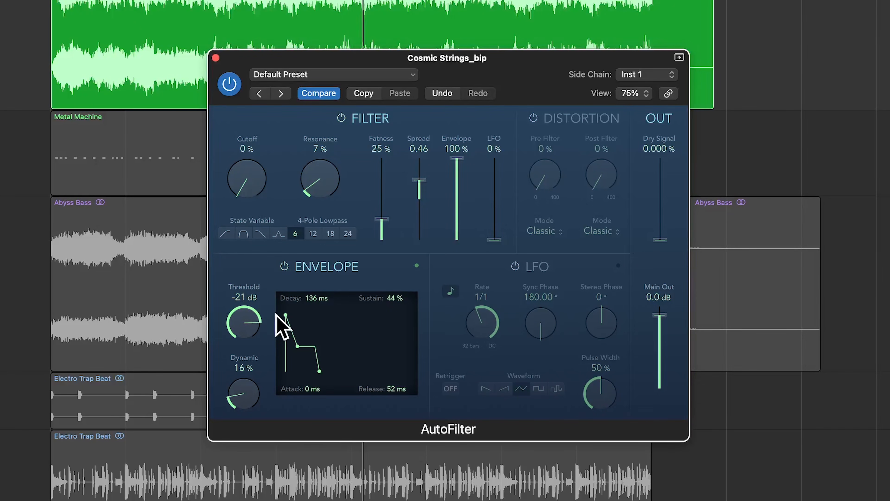
pyautogui.moveTo(250, 403); pyautogui.dragTo(268, 392)
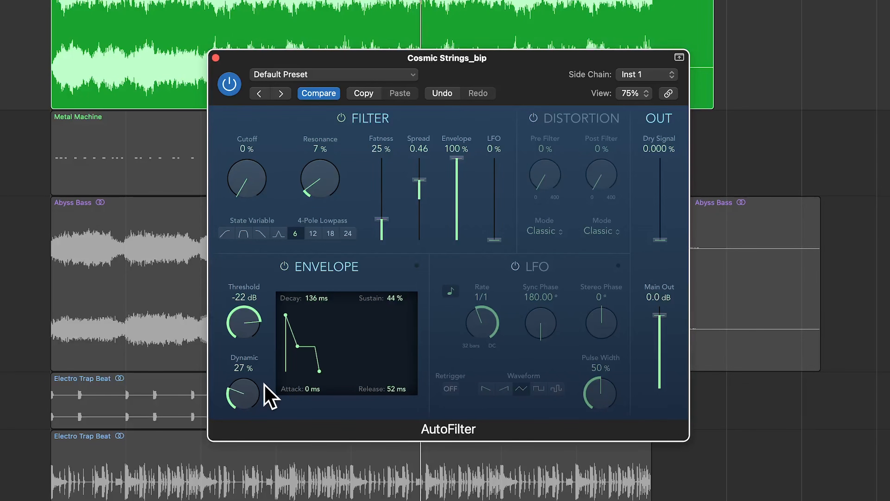
pyautogui.moveTo(250, 329); pyautogui.dragTo(247, 330)
pyautogui.moveTo(242, 411)
pyautogui.mouseDown()
pyautogui.moveTo(254, 394)
pyautogui.moveTo(249, 404)
pyautogui.mouseUp()
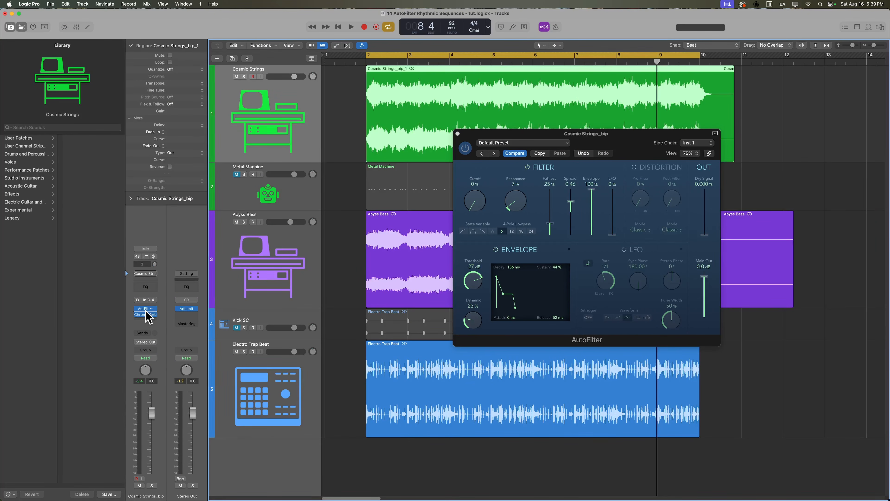
# Step: Replace ChromaVerb on the Cosmic Strings channel with a stereo instance of Stereo Delay after AutoFilter
pyautogui.click(154, 314)
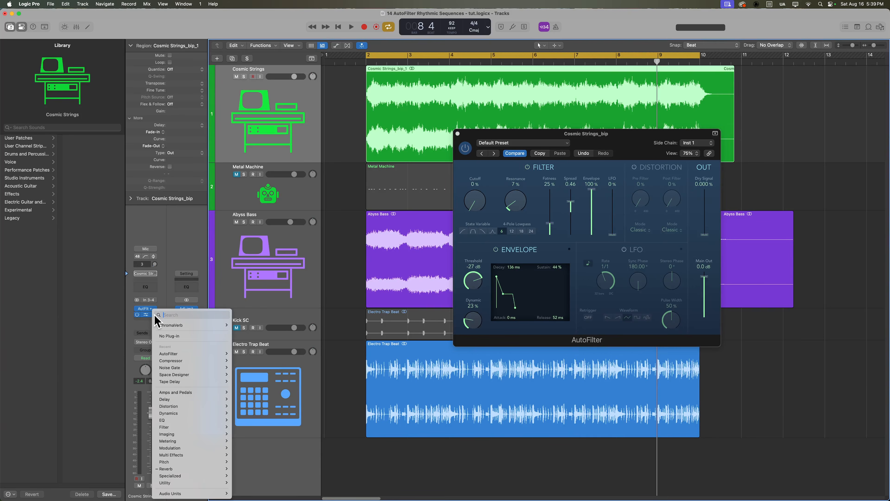
pyautogui.click(174, 335)
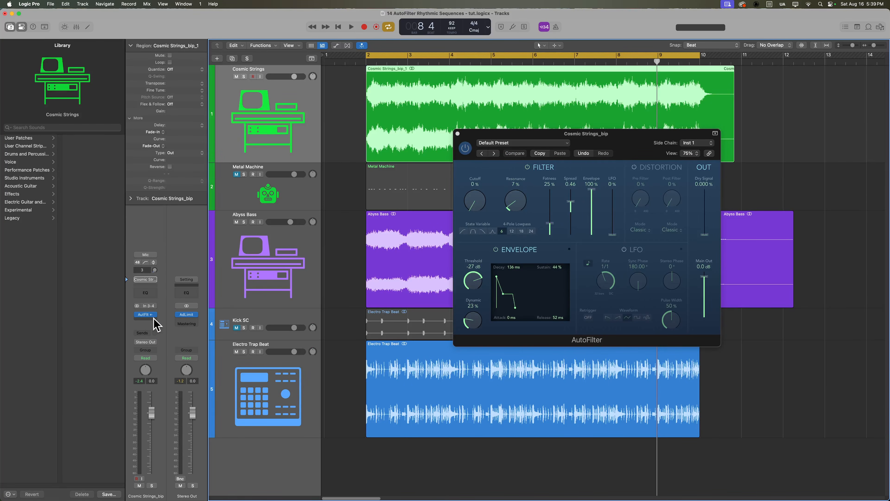
pyautogui.click(154, 319)
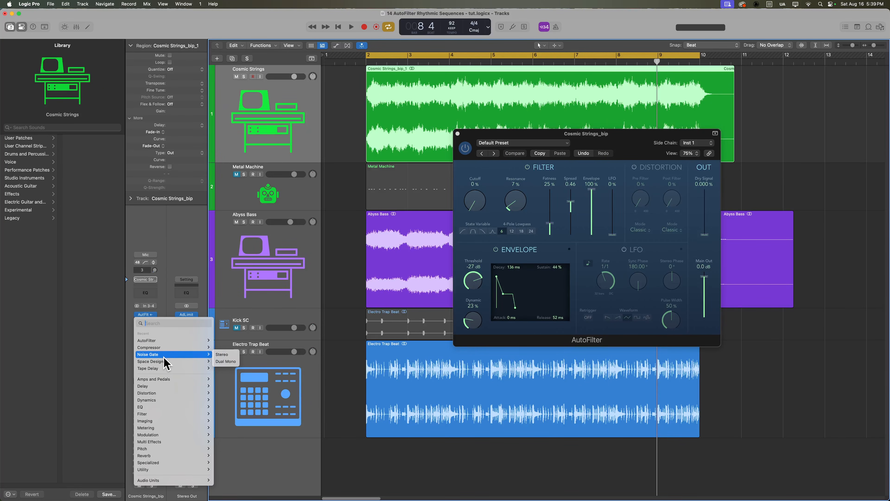
pyautogui.moveTo(168, 386)
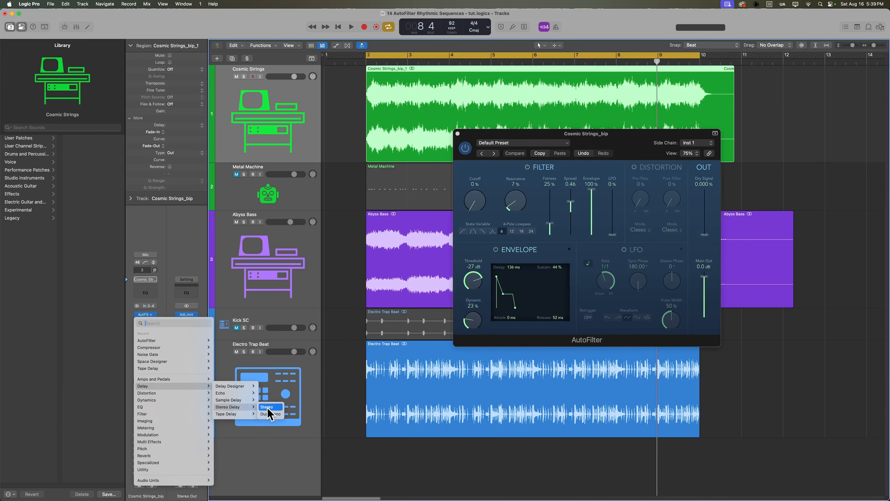
pyautogui.click(270, 407)
# Step: Solo the strings and band-limit the delay to 820–8900 Hz for the left channel and 730–11900 Hz for the right
pyautogui.press('space')
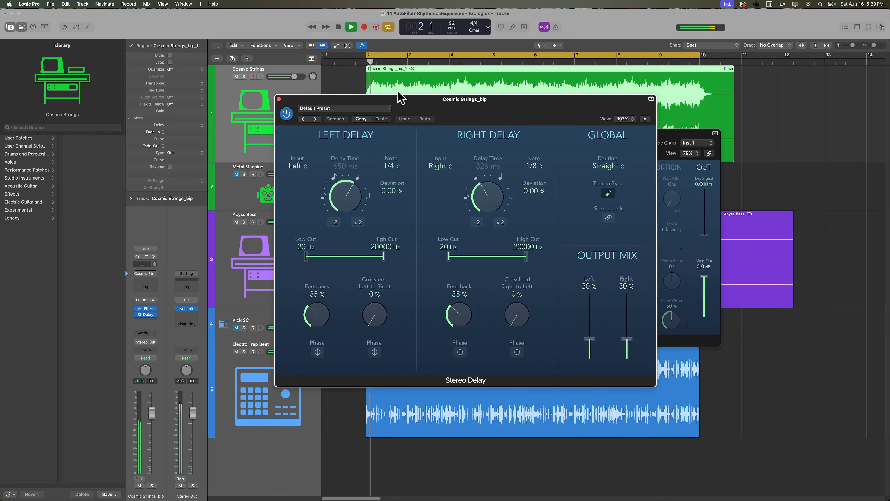
pyautogui.press('s')
pyautogui.moveTo(528, 106); pyautogui.dragTo(381, 111)
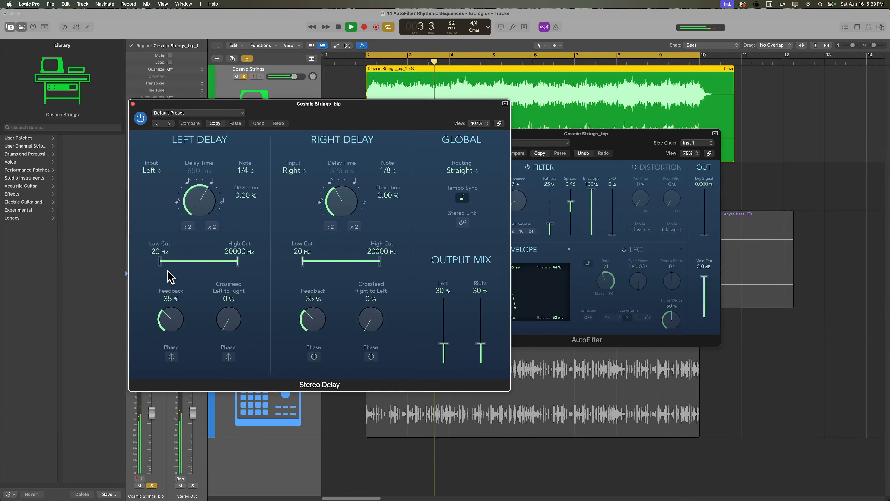
pyautogui.moveTo(161, 261); pyautogui.dragTo(209, 260)
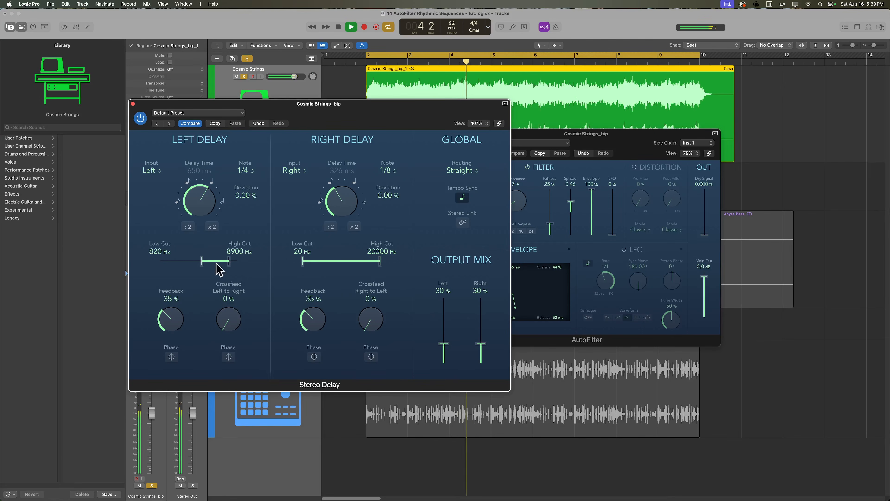
pyautogui.moveTo(369, 260); pyautogui.dragTo(360, 259)
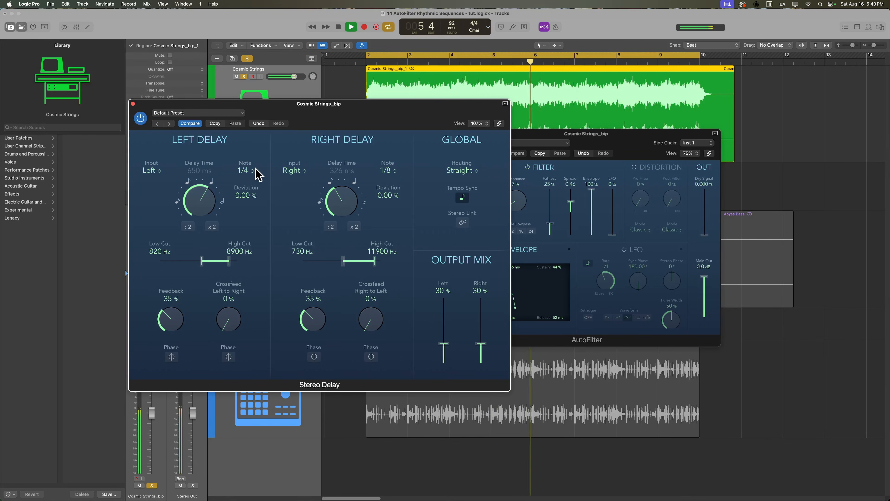
pyautogui.click(133, 103)
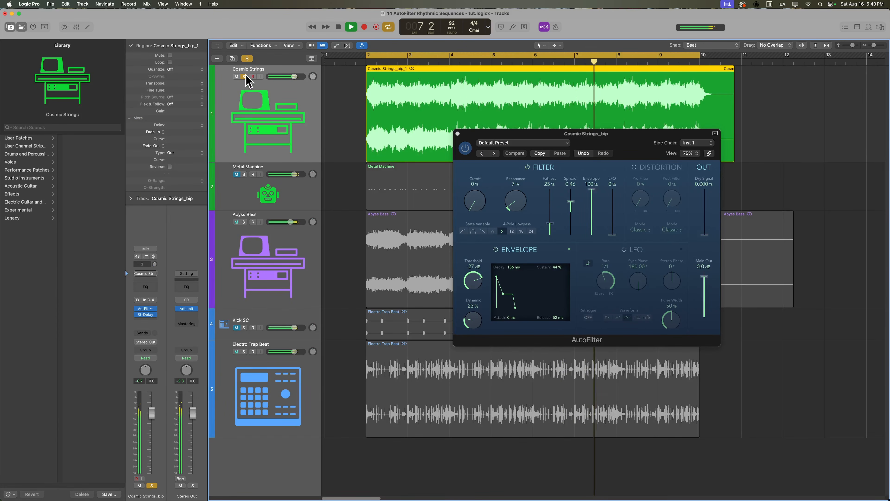
# Step: Set the envelope's Dynamic to 12 %, then unsolo the strings and raise AutoFilter's Main Out to 3.5 dB against the full mix
pyautogui.moveTo(475, 327); pyautogui.dragTo(477, 335)
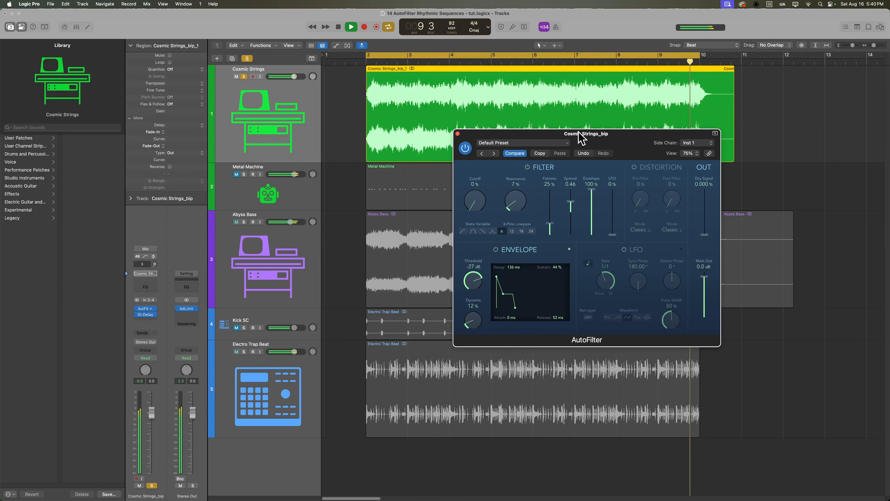
pyautogui.click(244, 76)
pyautogui.click(354, 106)
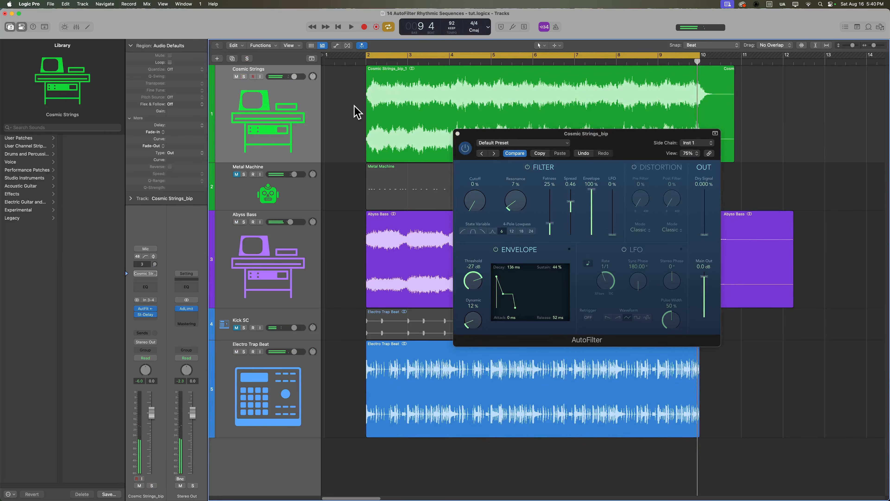
pyautogui.press('space')
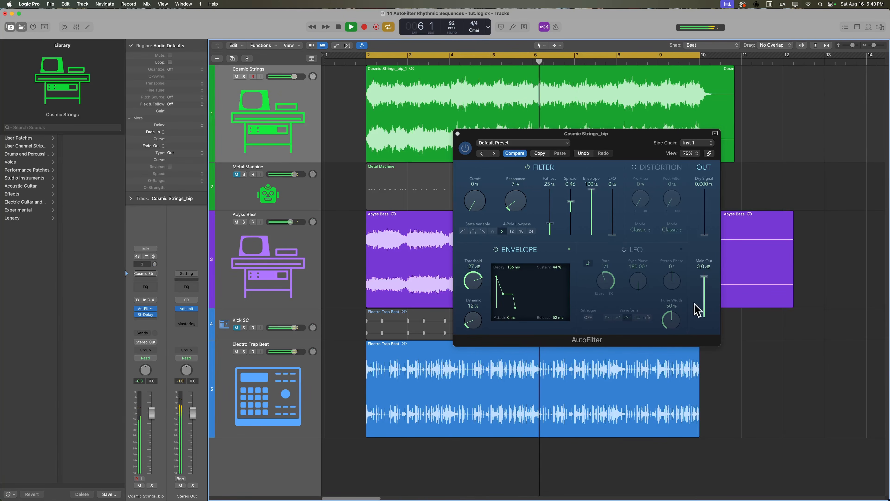
pyautogui.moveTo(704, 279); pyautogui.dragTo(713, 274)
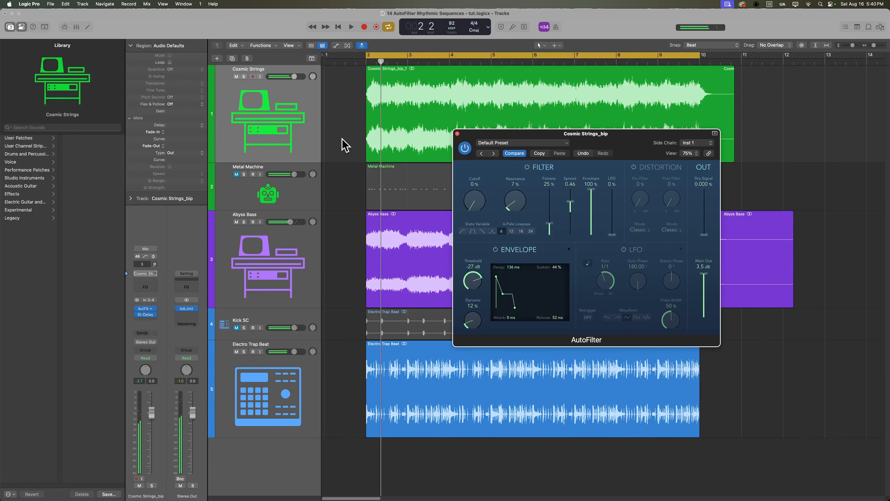
# Step: Inspect the Abyss Bass Noise Gate in the mixer and copy it to the Cosmic Strings channel after Stereo Delay
pyautogui.press('x')
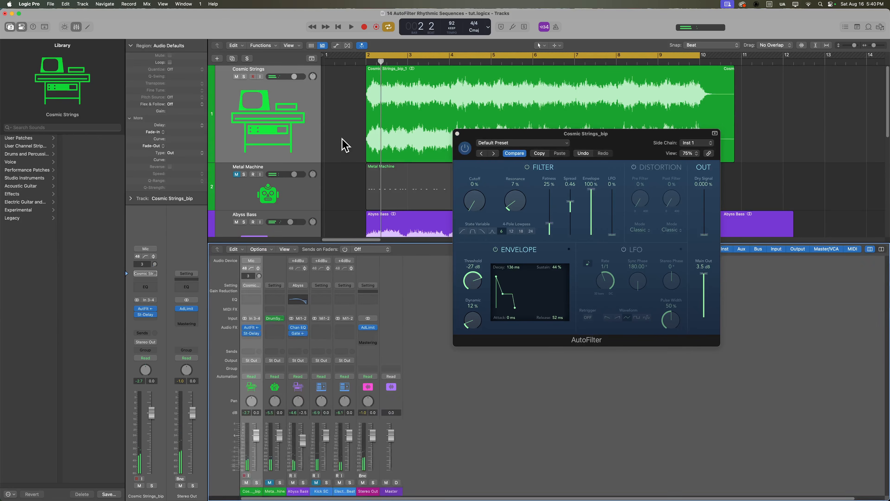
pyautogui.click(298, 334)
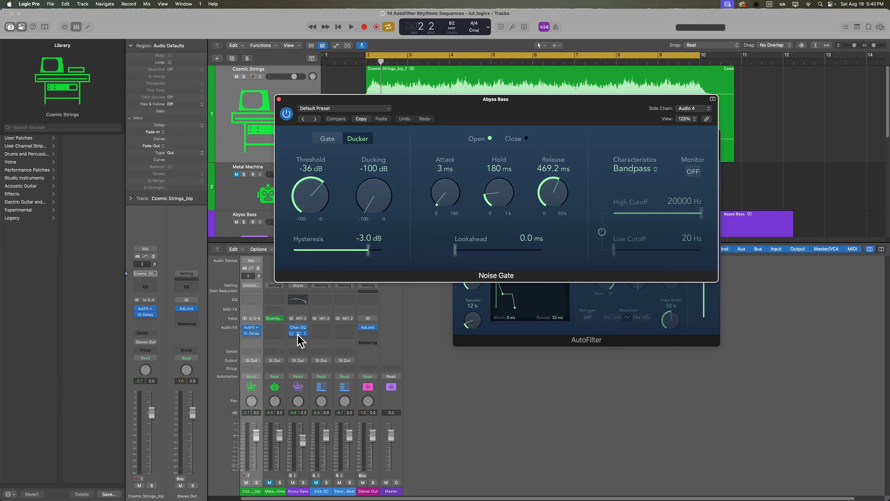
pyautogui.click(298, 334)
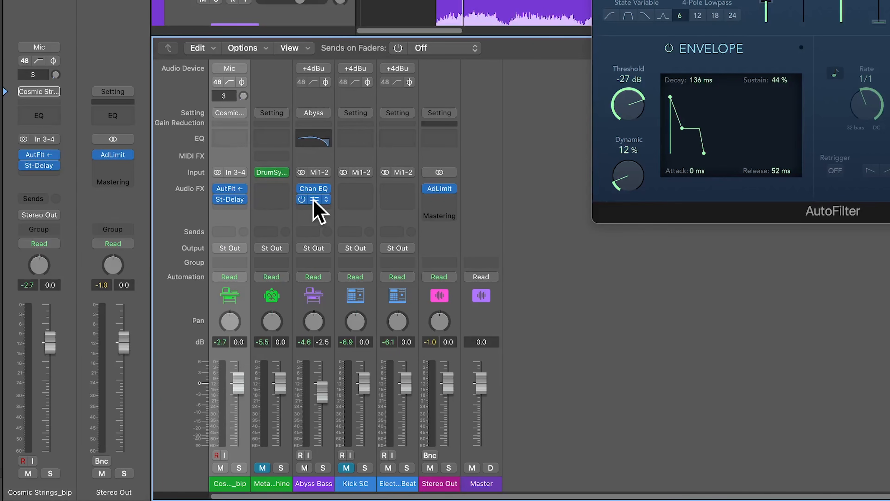
pyautogui.moveTo(313, 201); pyautogui.dragTo(230, 209)
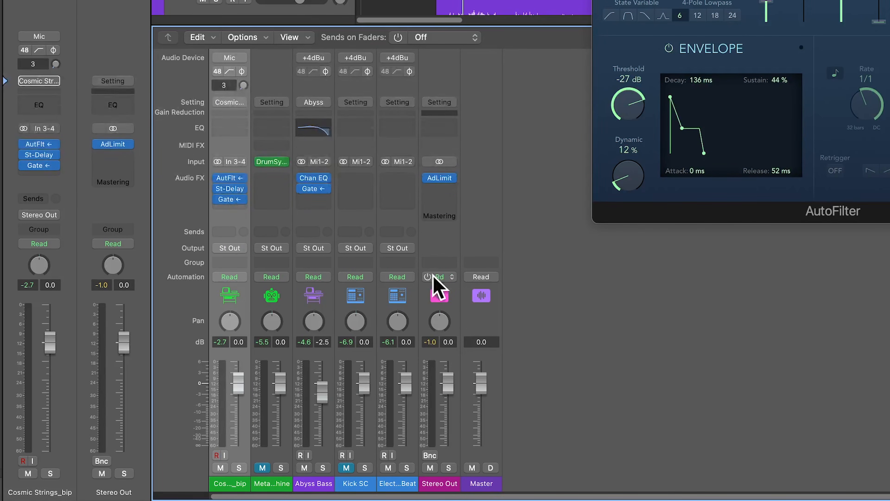
pyautogui.press('x')
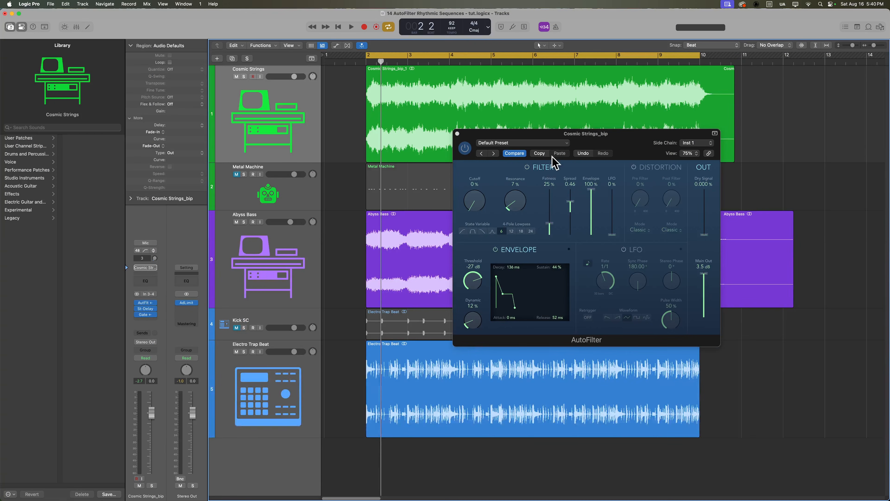
# Step: Solo Cosmic Strings during playback and set its Noise Gate ducker to 13 ms attack and about -50 dB ducking
pyautogui.moveTo(558, 134); pyautogui.dragTo(701, 88)
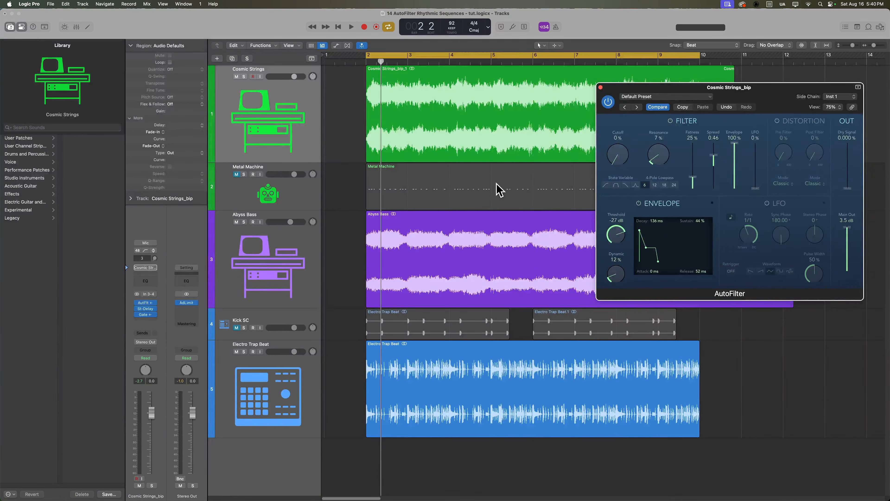
pyautogui.click(277, 140)
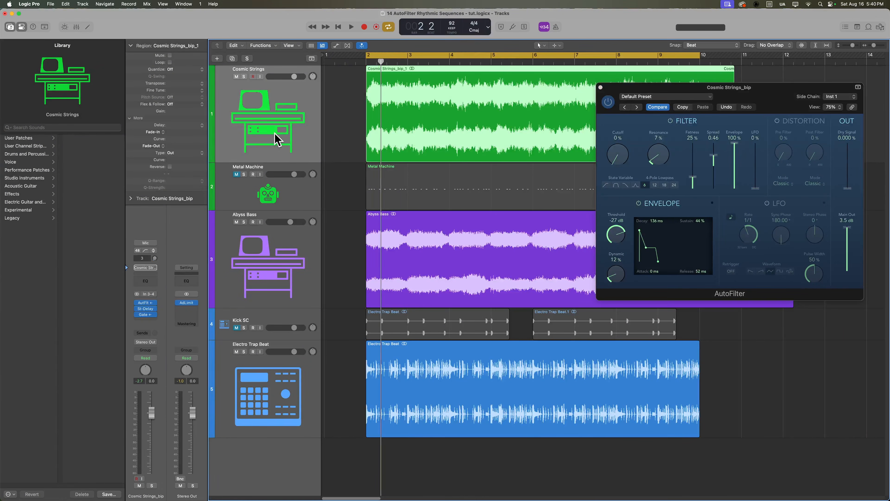
pyautogui.press('s')
pyautogui.press('space')
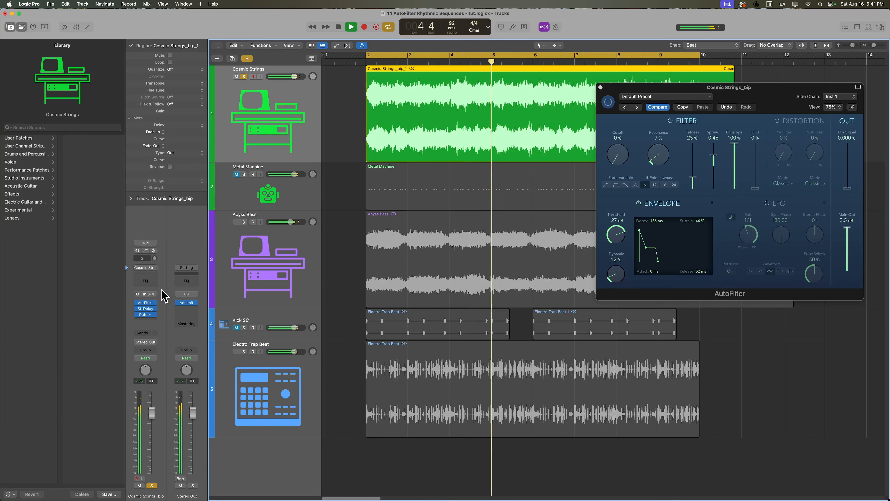
pyautogui.click(145, 314)
pyautogui.moveTo(456, 202); pyautogui.dragTo(459, 184)
pyautogui.moveTo(390, 189); pyautogui.dragTo(401, 151)
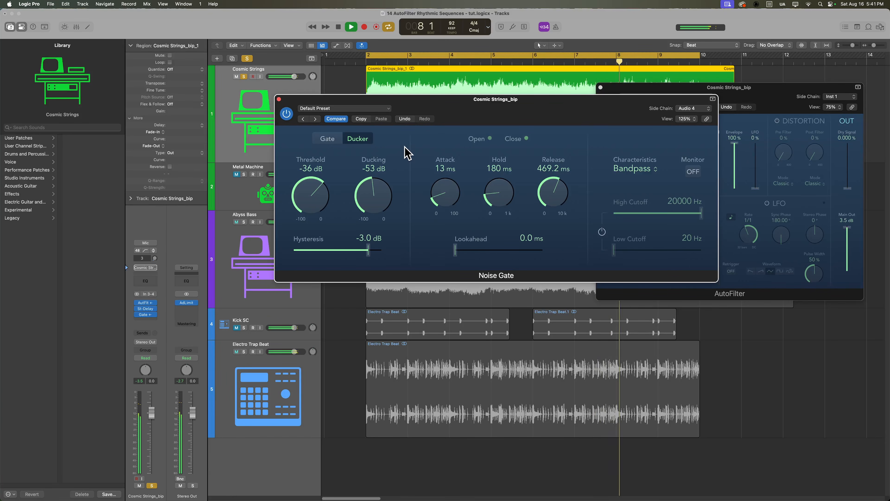
pyautogui.moveTo(384, 204); pyautogui.dragTo(384, 203)
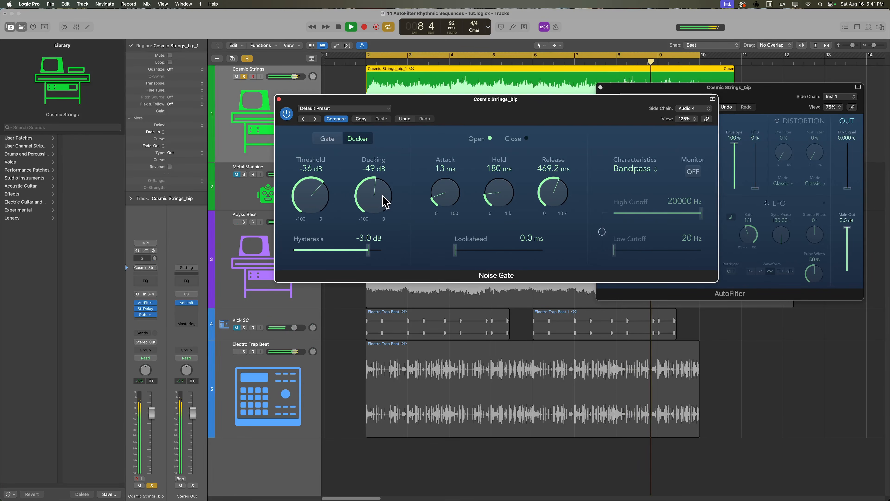
pyautogui.click(279, 99)
# Step: Unsolo the strings and, while playing the full mix, set the Cosmic Strings Noise Gate's ducking to -13 dB
pyautogui.click(243, 76)
pyautogui.moveTo(745, 90); pyautogui.dragTo(714, 147)
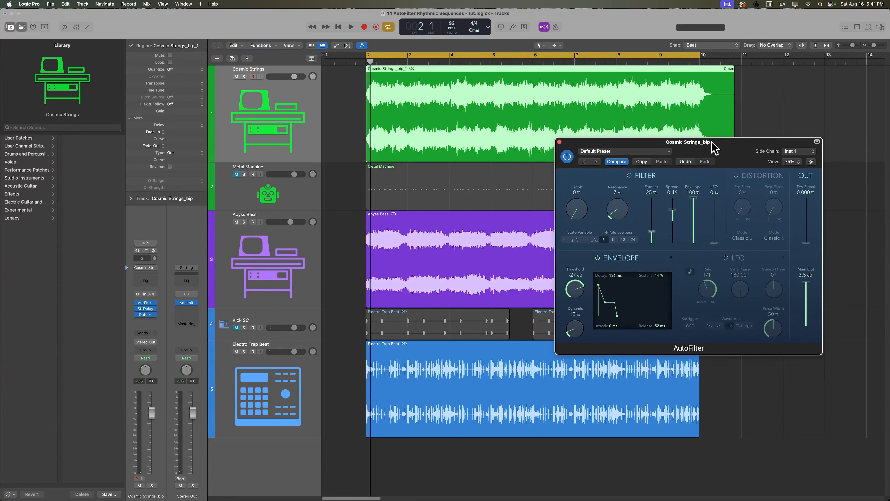
pyautogui.press('space')
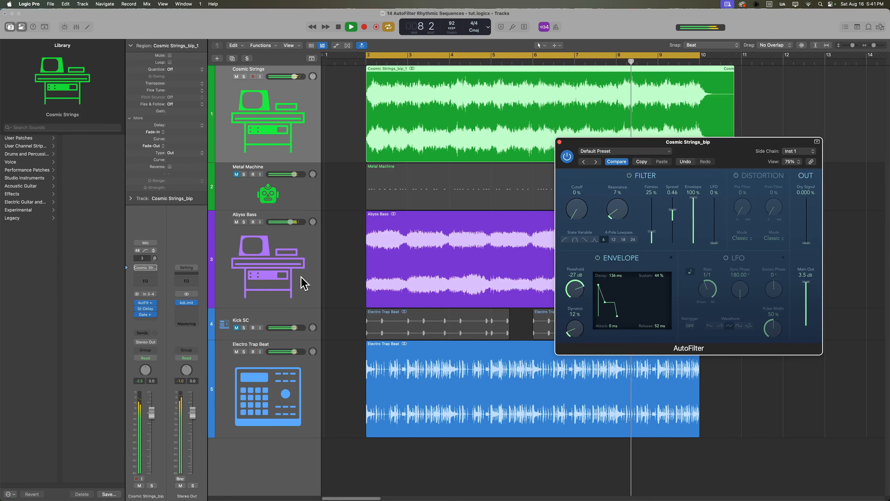
pyautogui.click(145, 314)
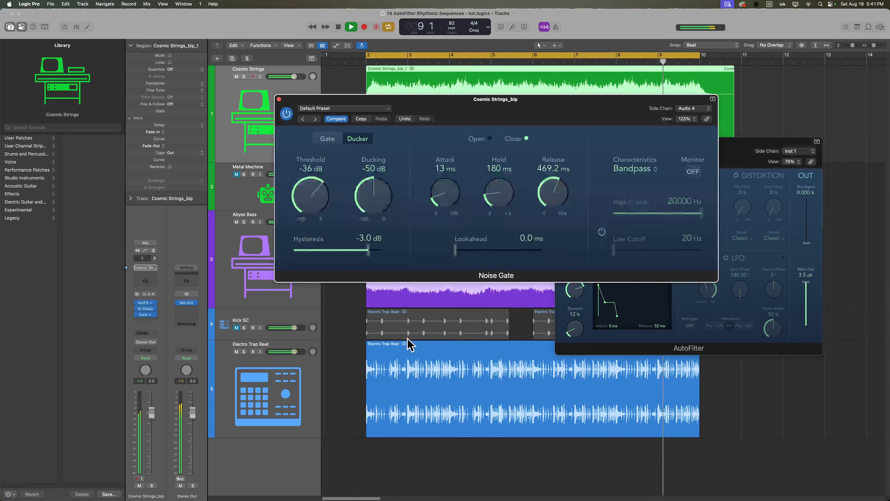
pyautogui.moveTo(355, 202); pyautogui.dragTo(384, 163)
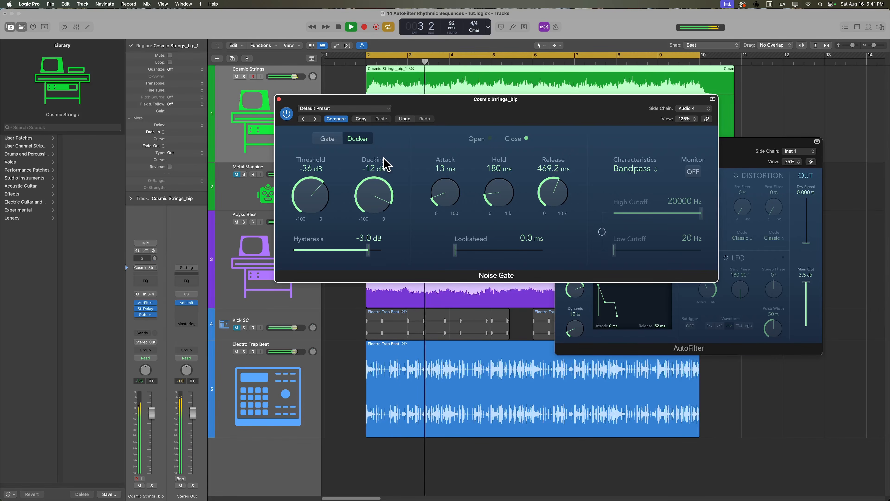
pyautogui.moveTo(379, 177); pyautogui.dragTo(375, 183)
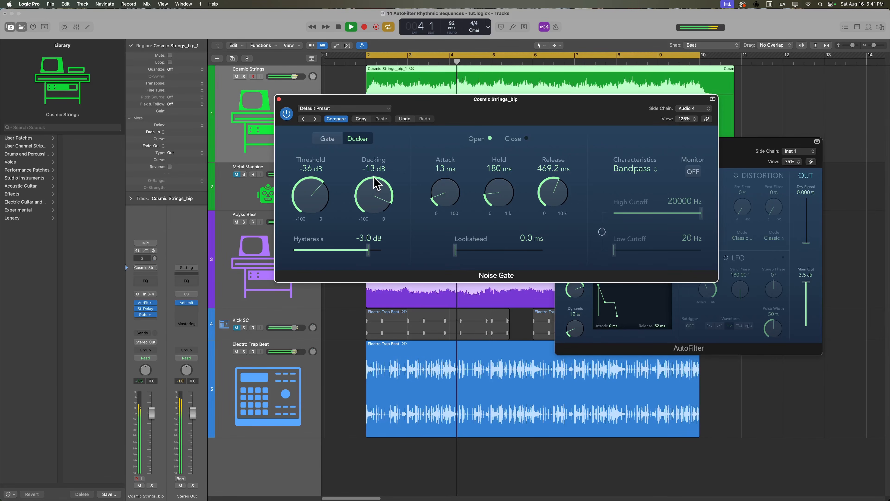
# Step: Arrange the Noise Gate window below AutoFilter while listening to the full mix, and stop playback
pyautogui.moveTo(324, 101); pyautogui.dragTo(449, 288)
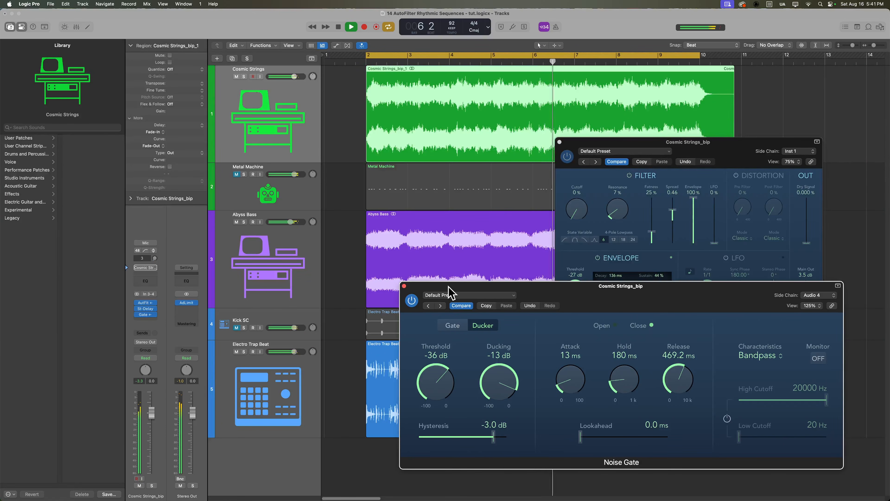
pyautogui.moveTo(732, 148); pyautogui.dragTo(725, 120)
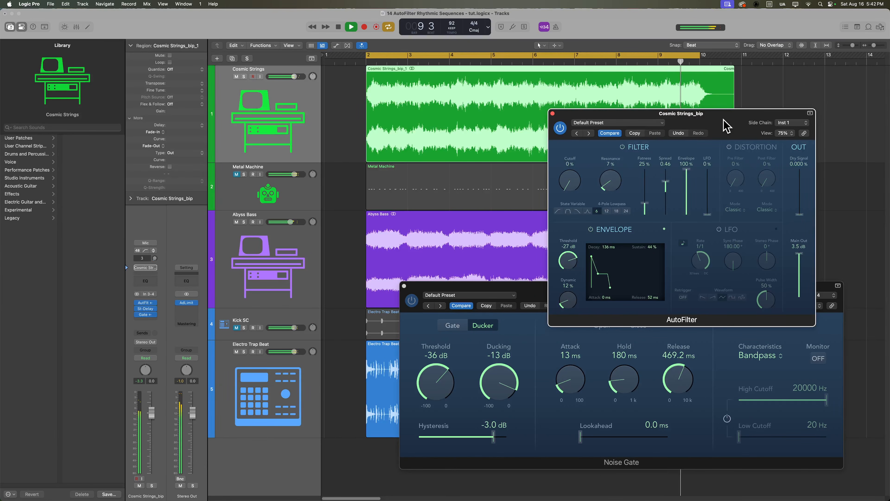
pyautogui.press('space')
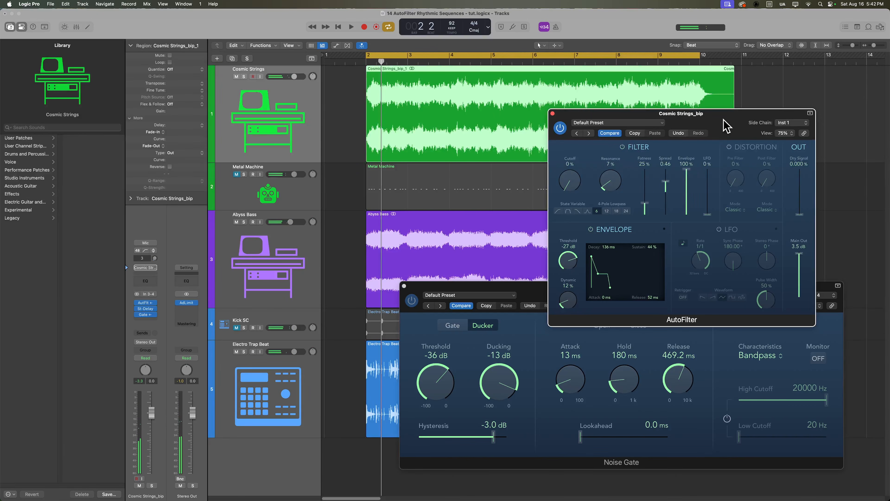